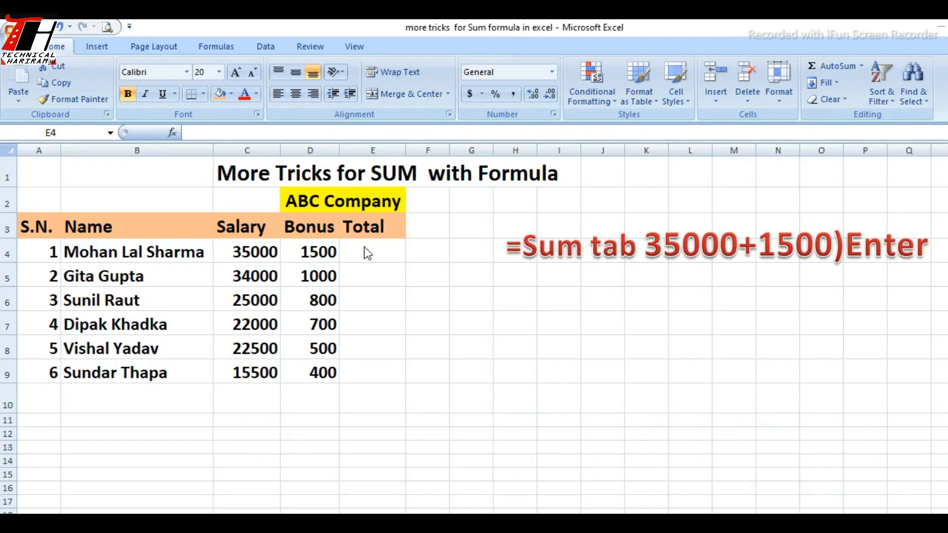
Step: Enter the formula =SUM(C4+D4) in cell E4 to add the first employee's salary and bonus
click(365, 248)
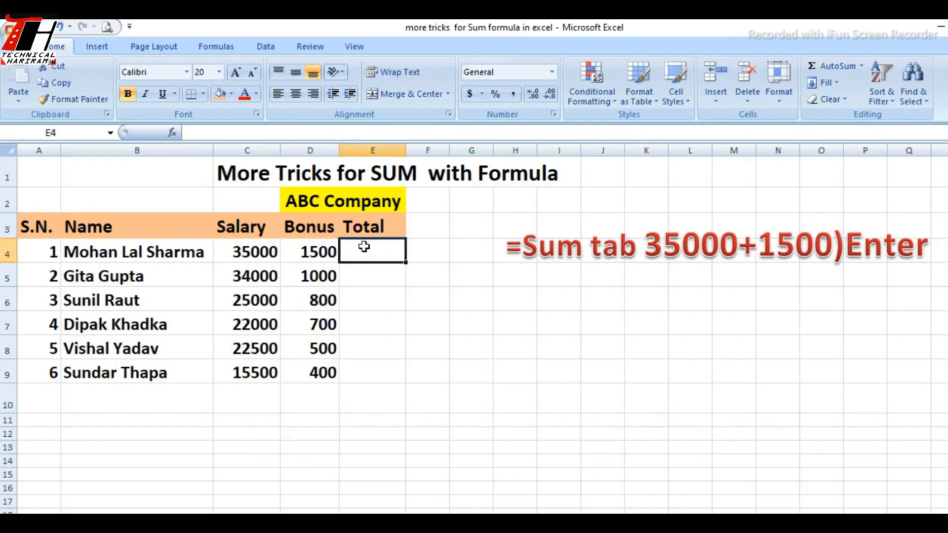
text(=)
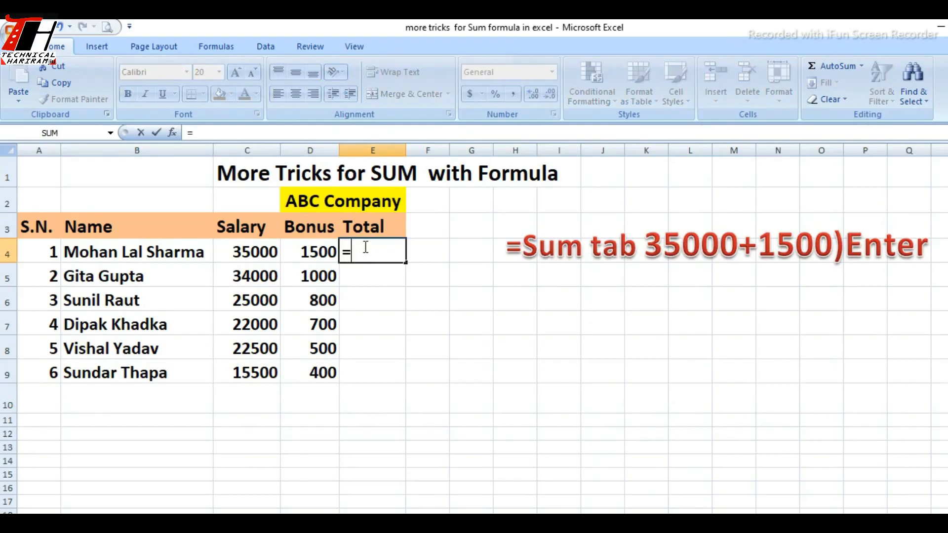
text(sum)
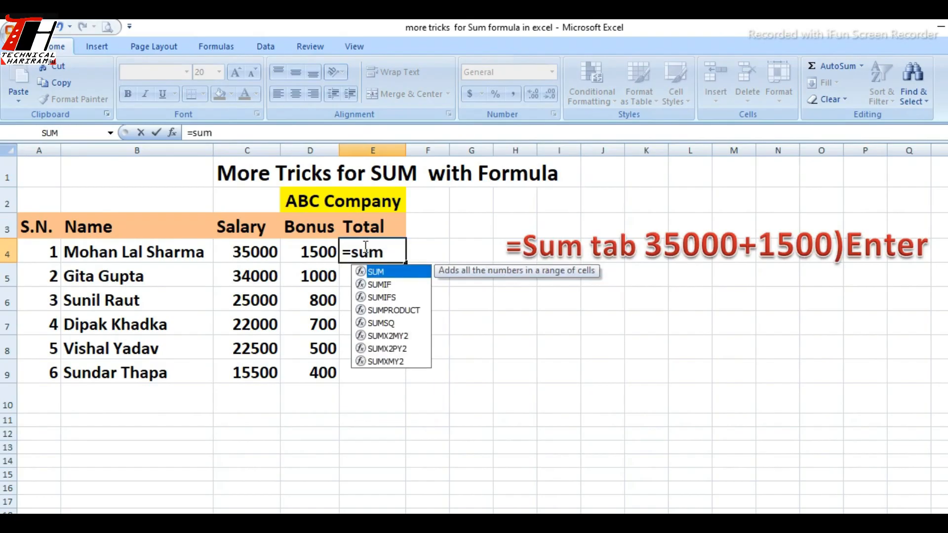
key(Tab)
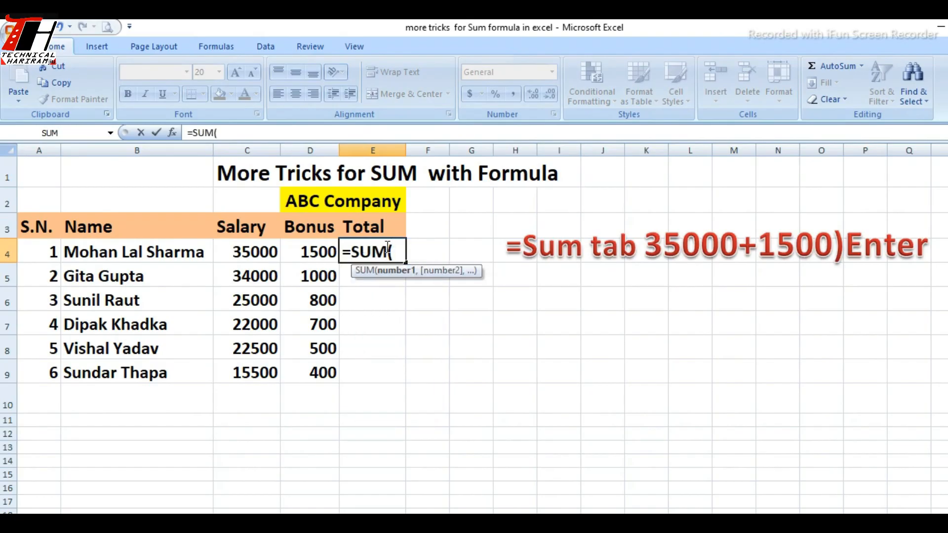
click(261, 252)
text(+)
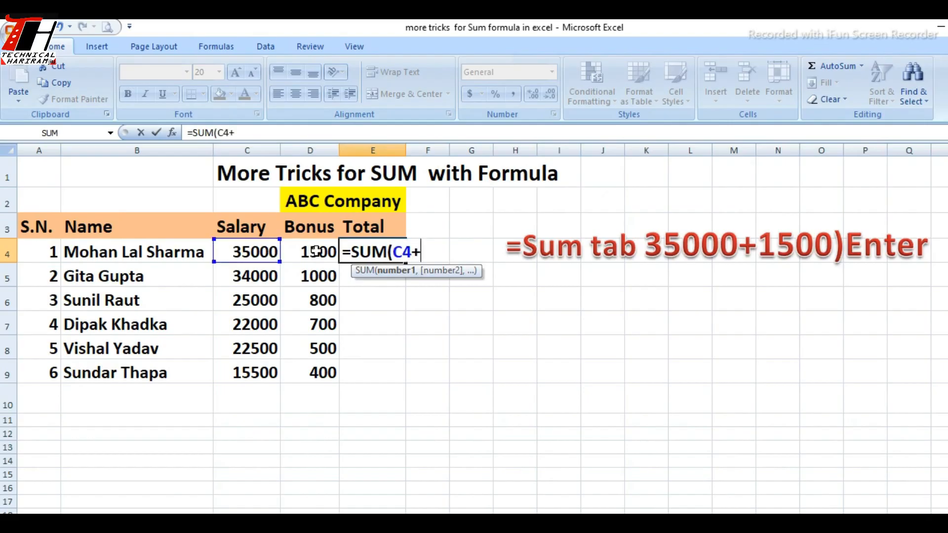
click(316, 251)
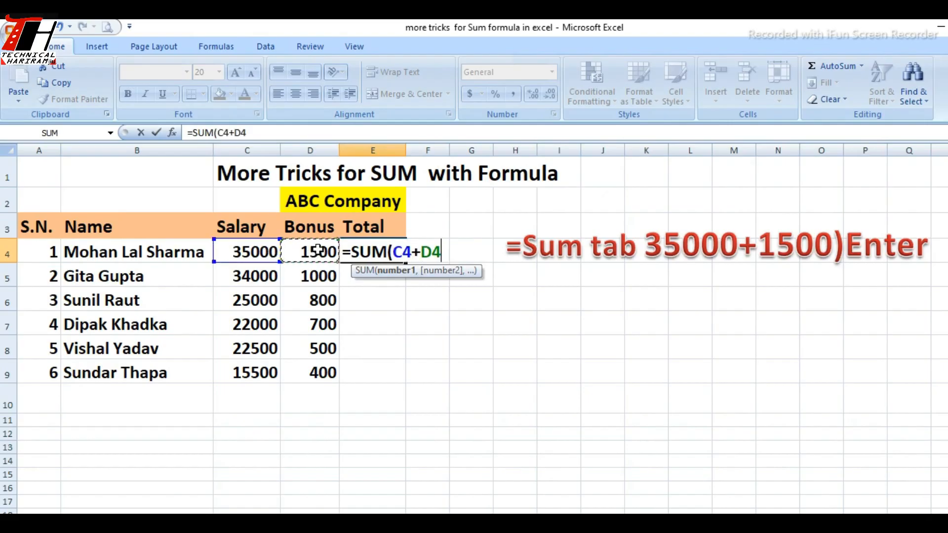
text())
key(Return)
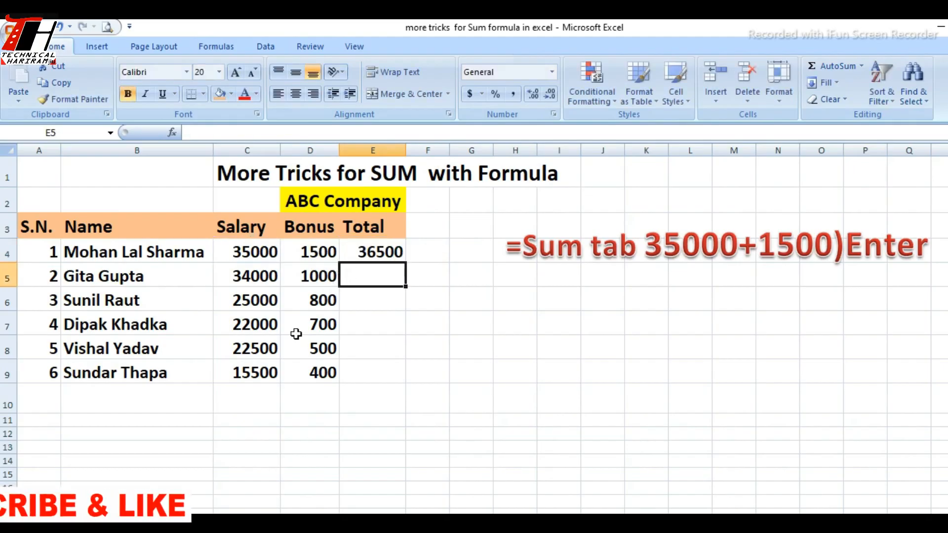
Step: Total the Salary column in cell C10 with the formula =SUM(C4+C5+C6+C7+C8+C9), adding each cell individually
click(255, 393)
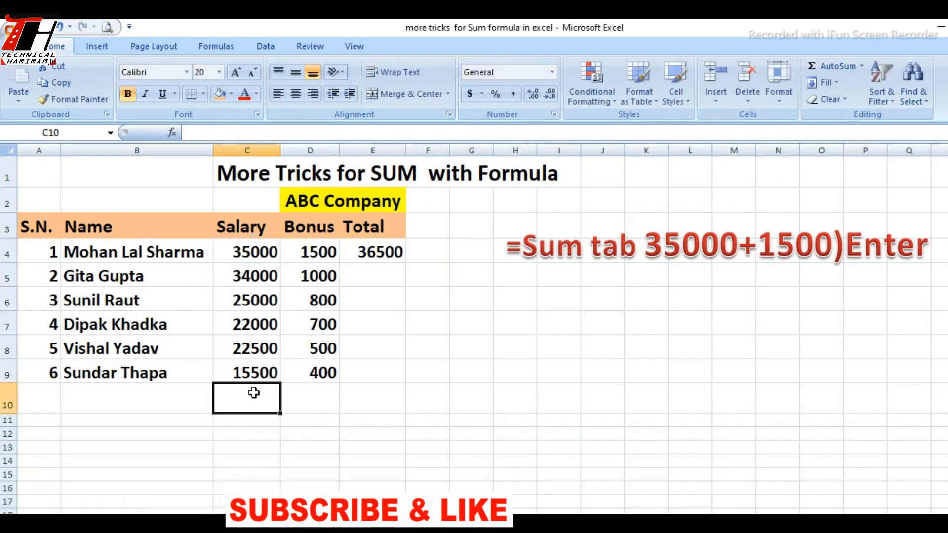
text(=)
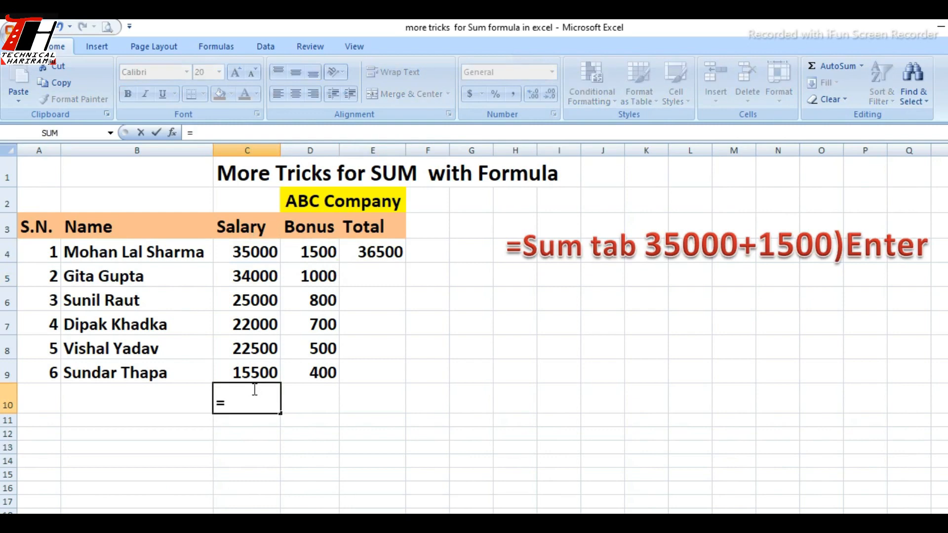
text(sum)
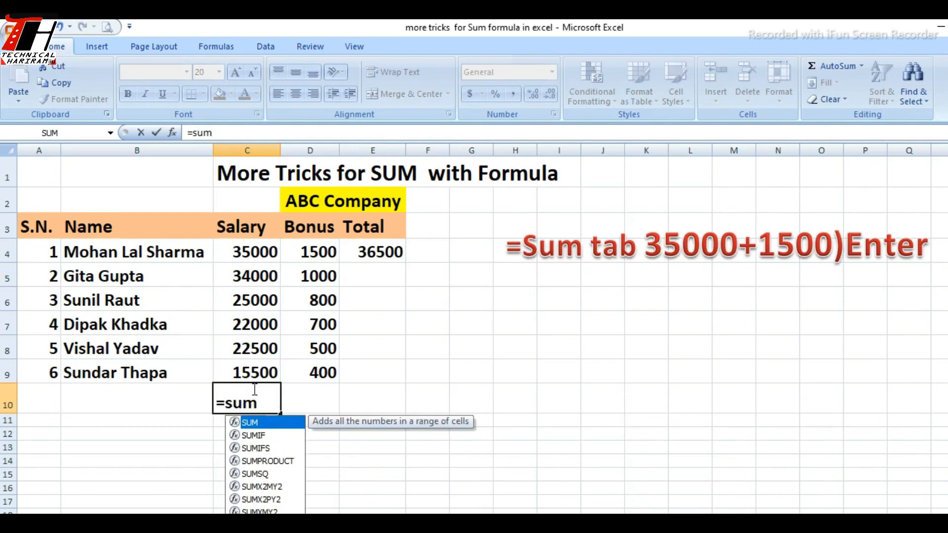
key(Tab)
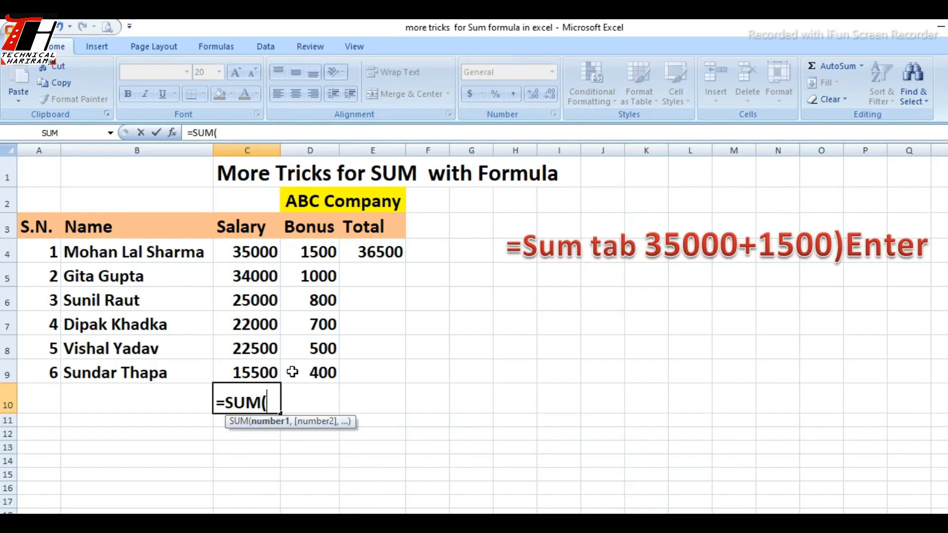
click(264, 260)
text(+)
click(257, 276)
text(+)
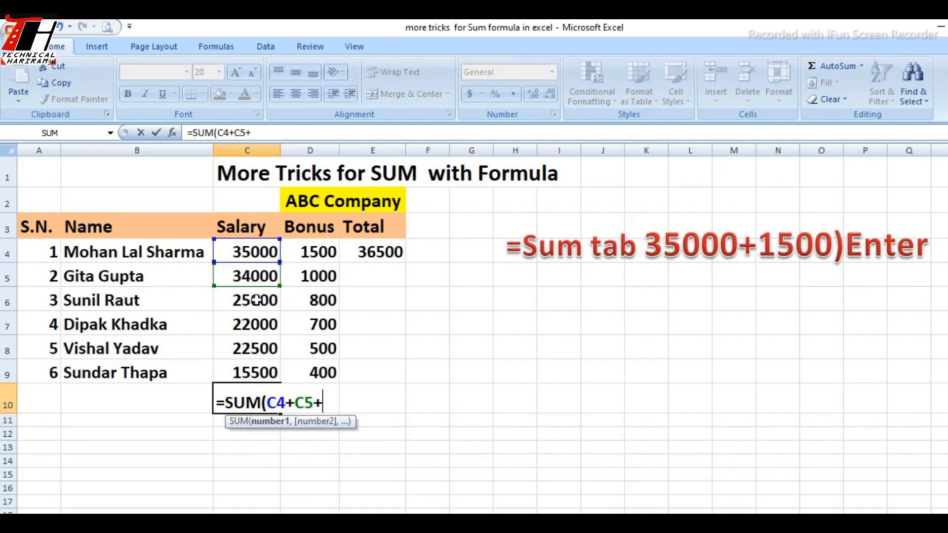
click(256, 300)
text(+)
click(262, 325)
text(+)
click(259, 349)
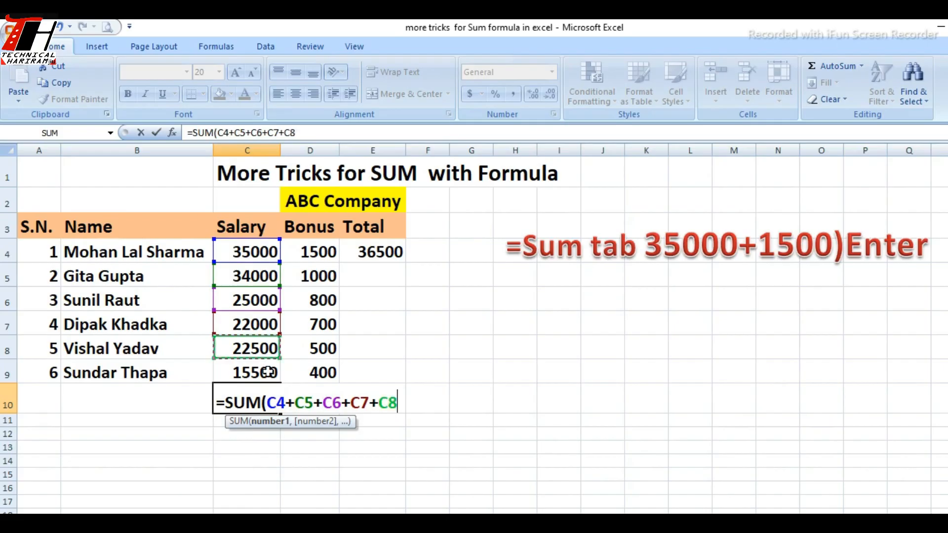
text(+)
click(255, 370)
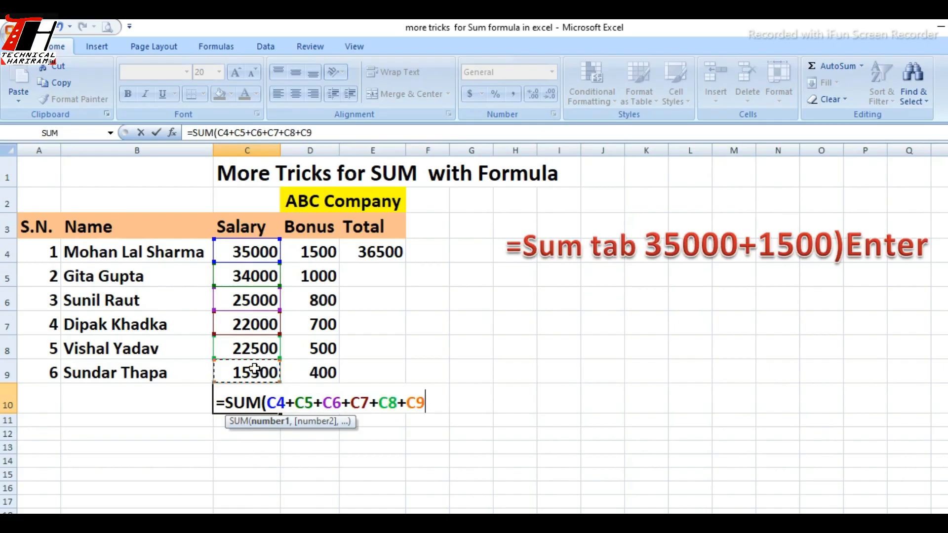
text())
key(Return)
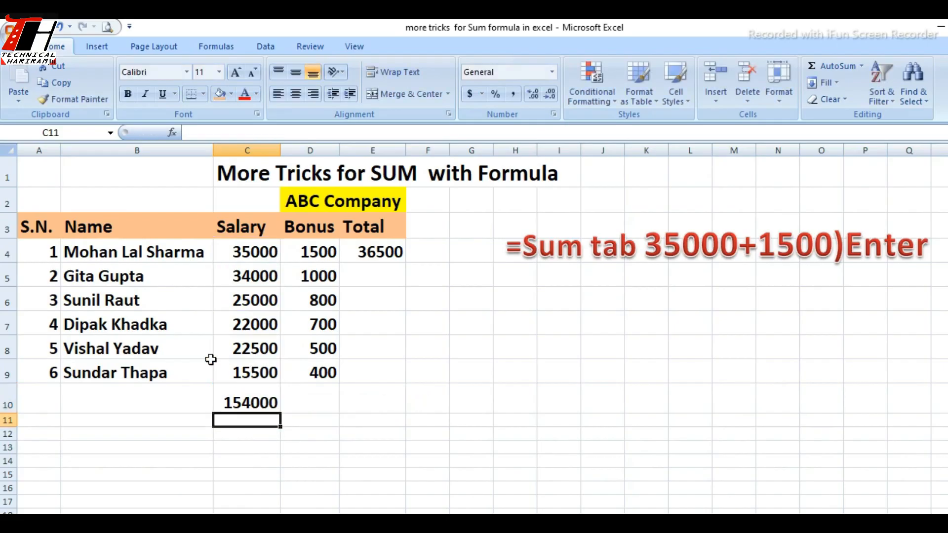
Step: Total the Bonus column in cell D10 with the formula =SUM(D4+D5+D6+D7+D8+D9)
click(315, 392)
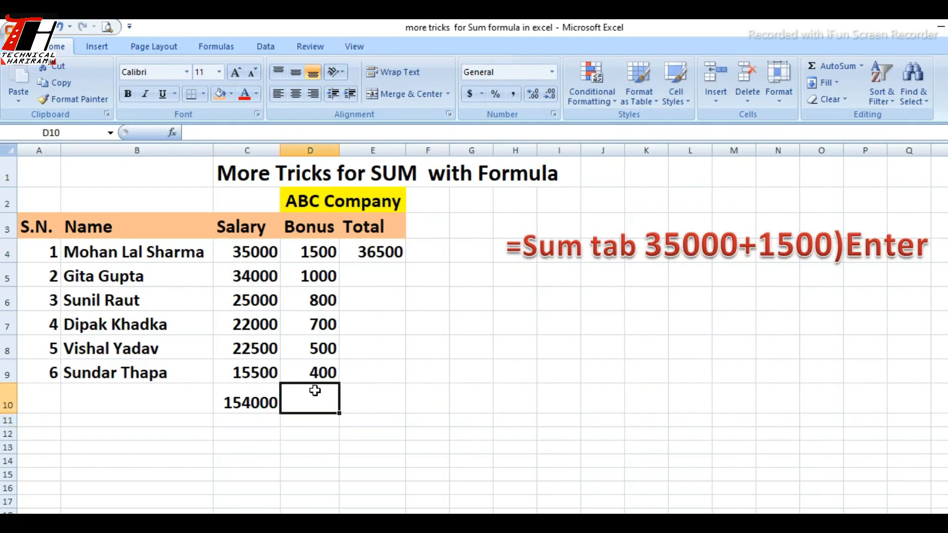
text(=)
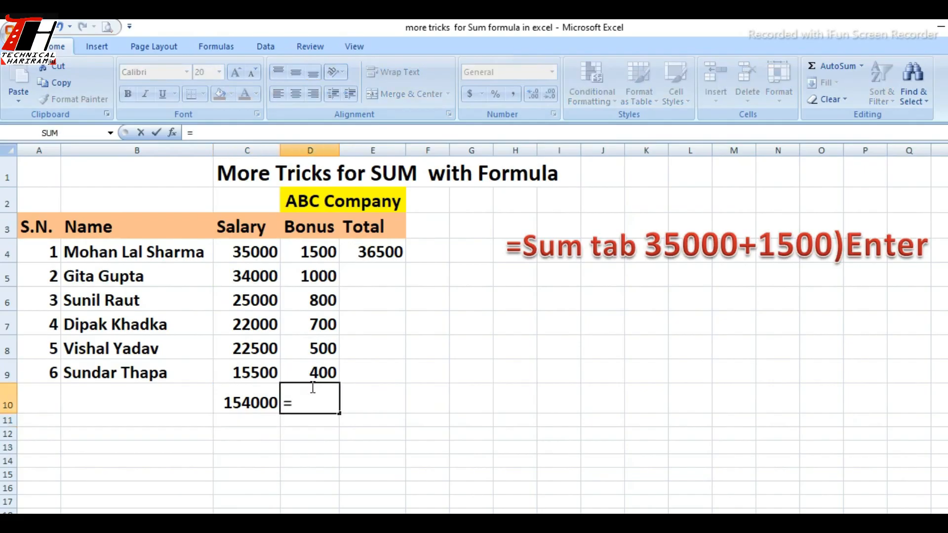
text(sum)
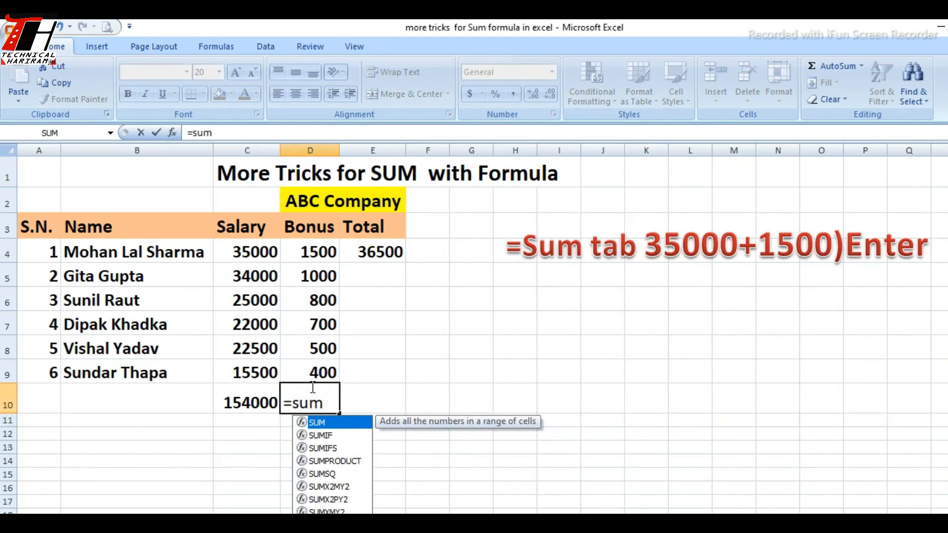
key(Tab)
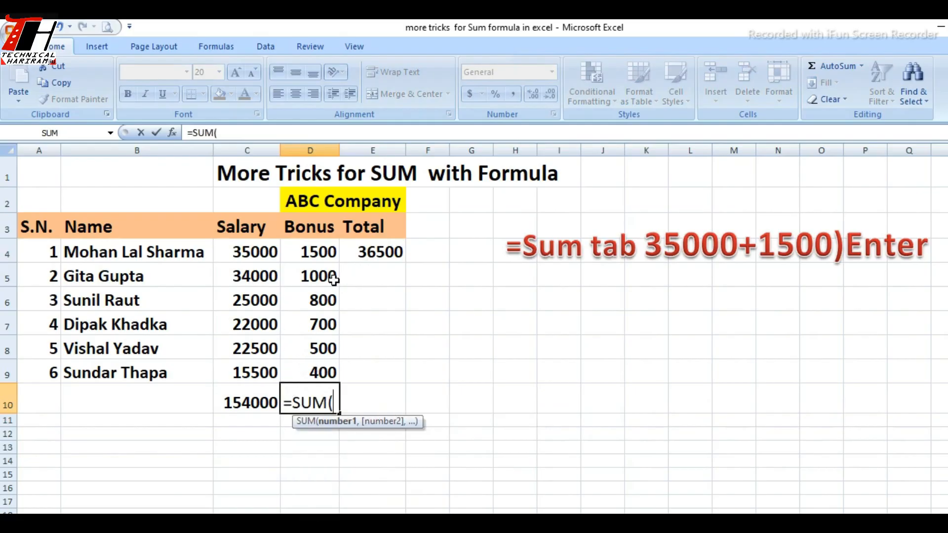
click(326, 253)
text(+)
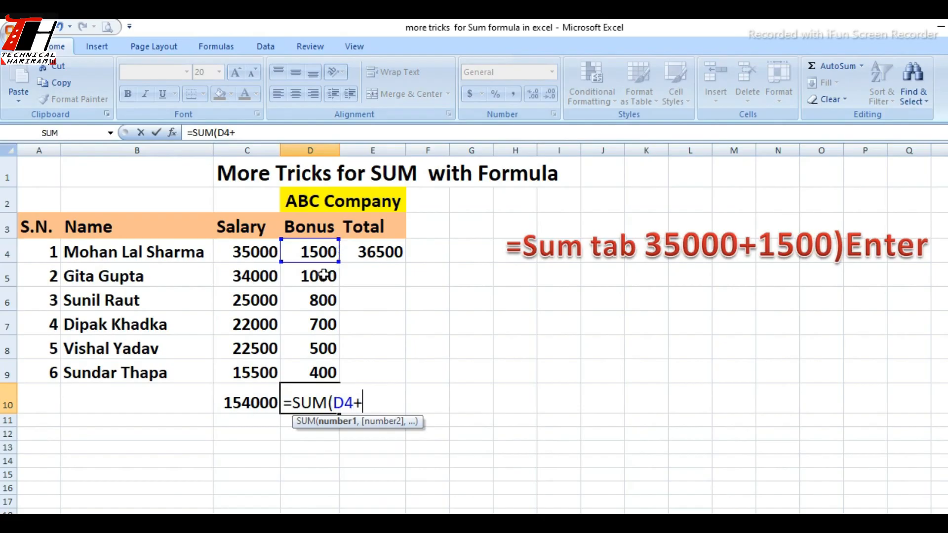
click(328, 279)
text(+)
click(326, 300)
text(+)
click(328, 328)
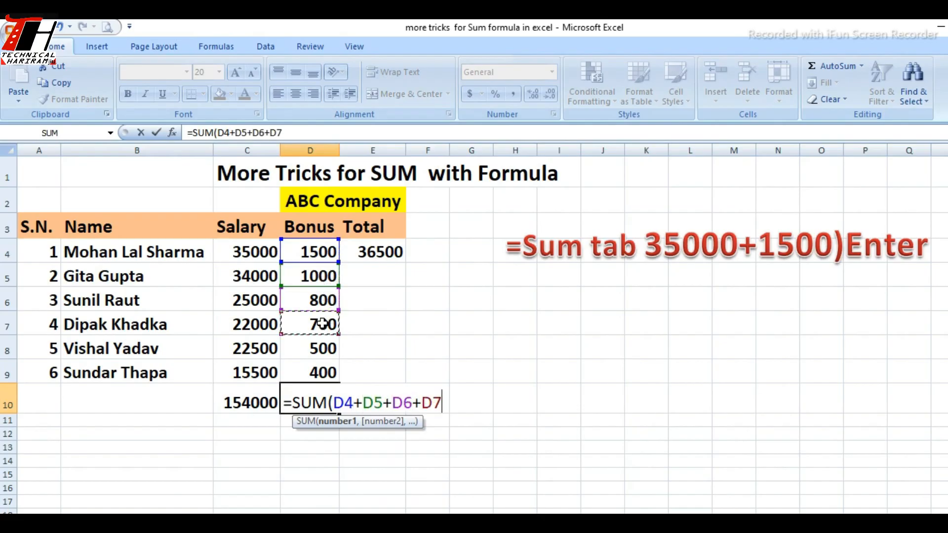
text(+)
click(322, 348)
text(+)
click(322, 375)
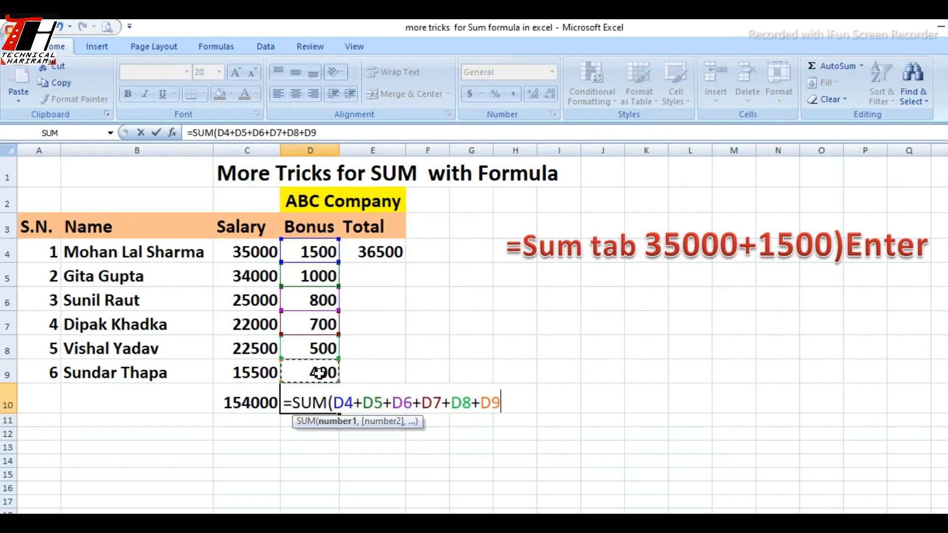
text())
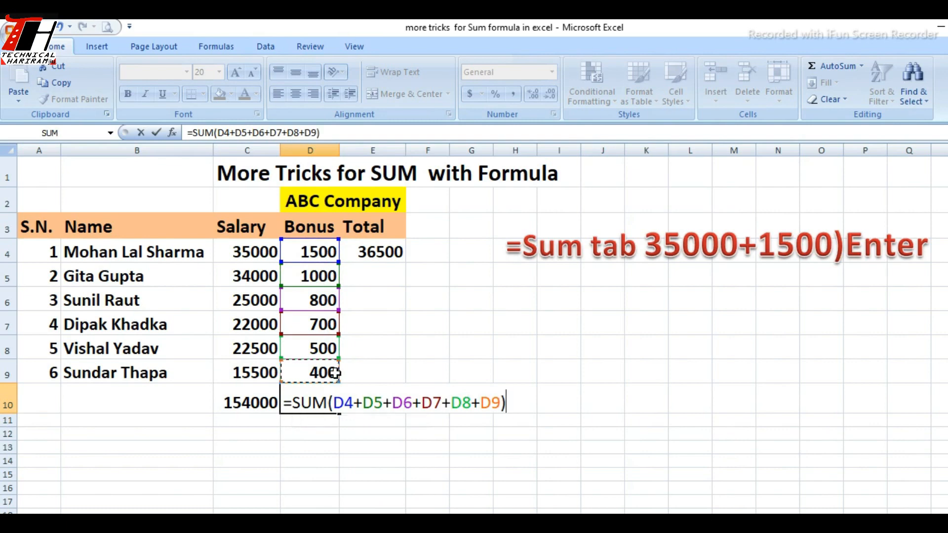
key(Return)
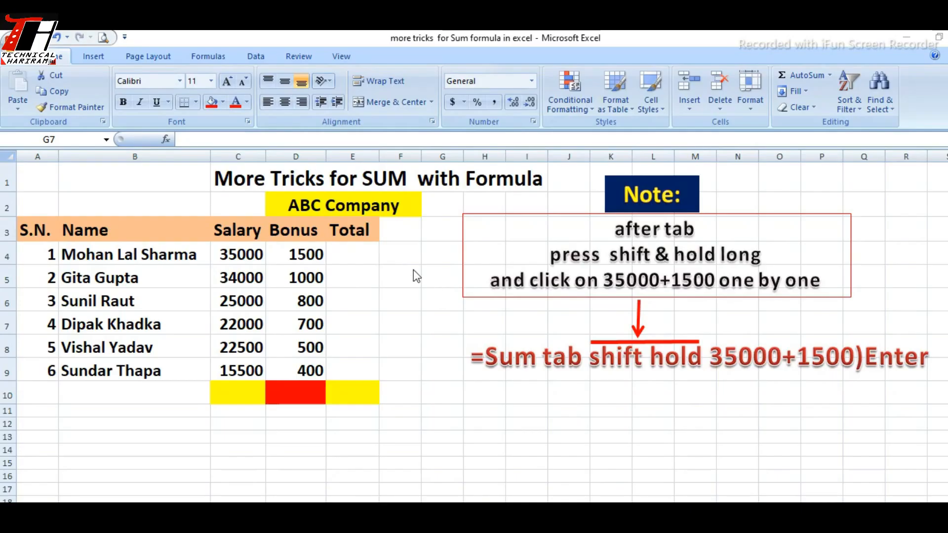
Step: Enter the range formula =SUM(C4:D4) in the empty Total cell E4
click(353, 254)
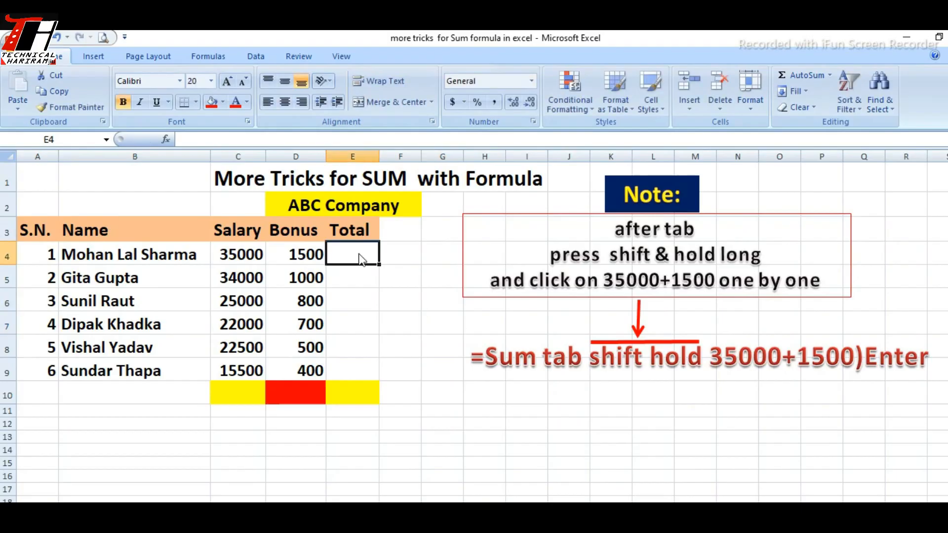
text(=sum)
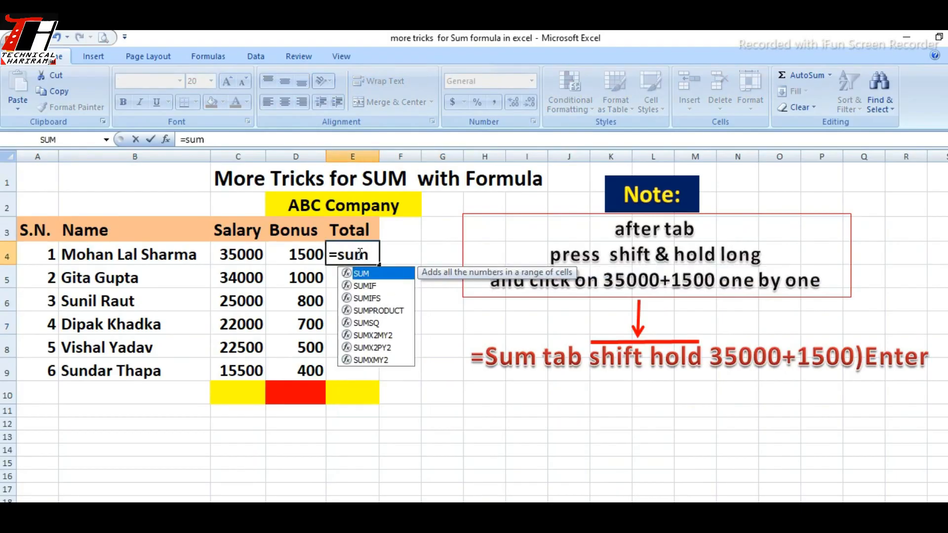
key(Tab)
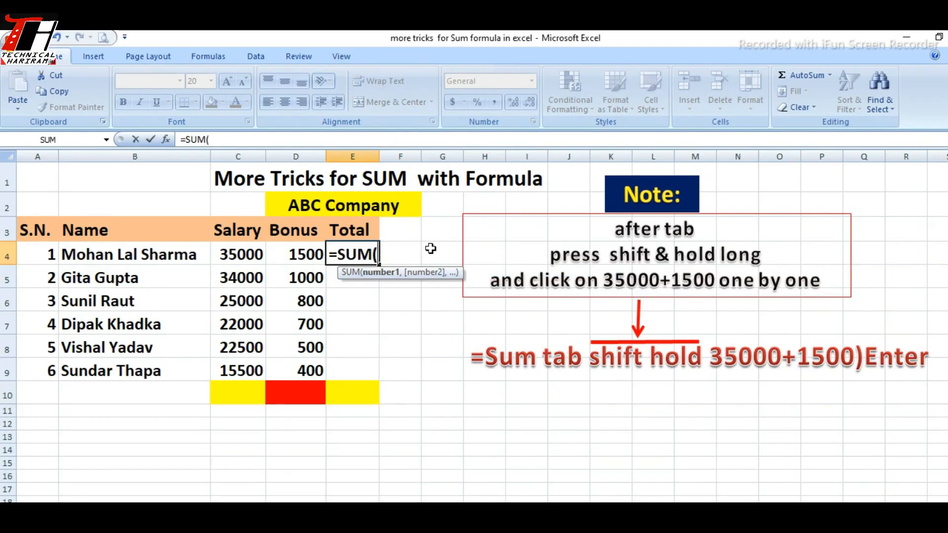
click(245, 255)
shift+click(298, 256)
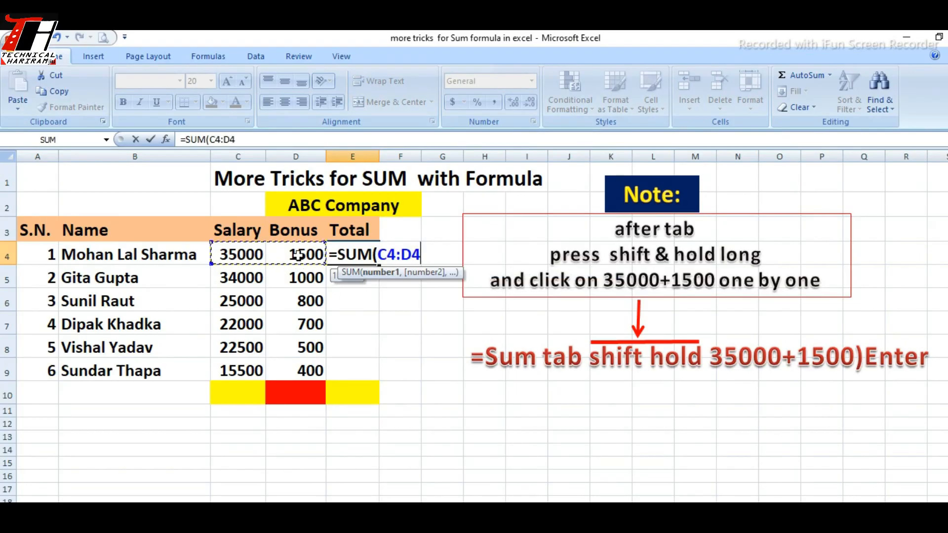
text())
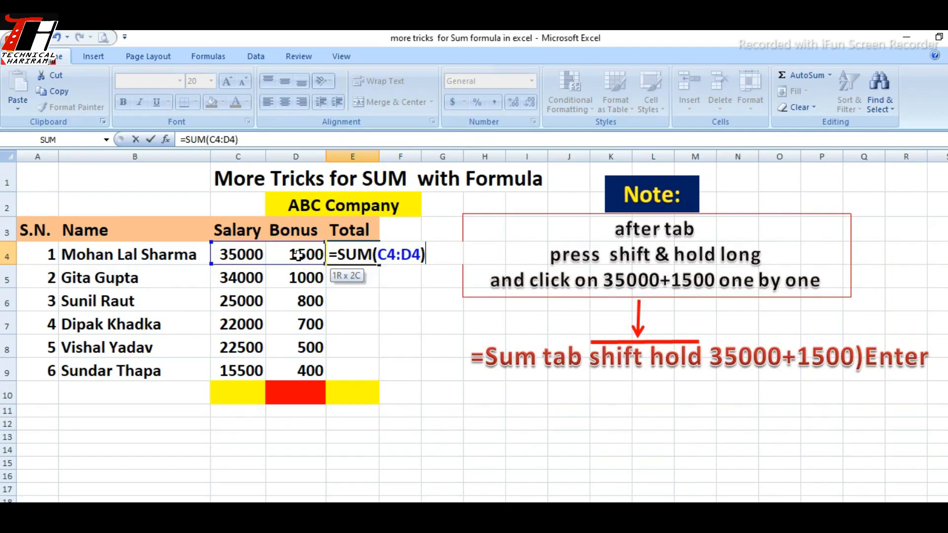
key(Return)
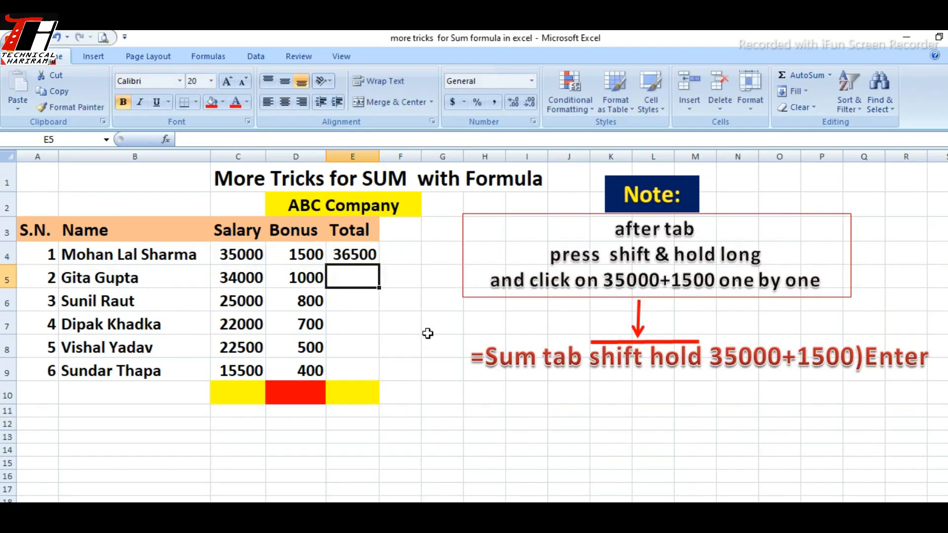
Step: Fill the Total formula from E4 down through E9 for the remaining employees
click(354, 251)
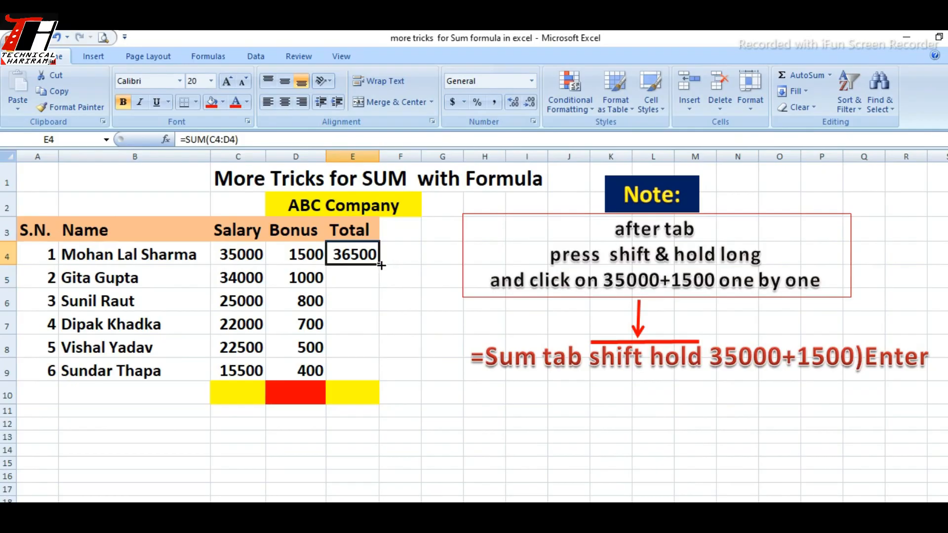
drag(379, 264, 381, 351)
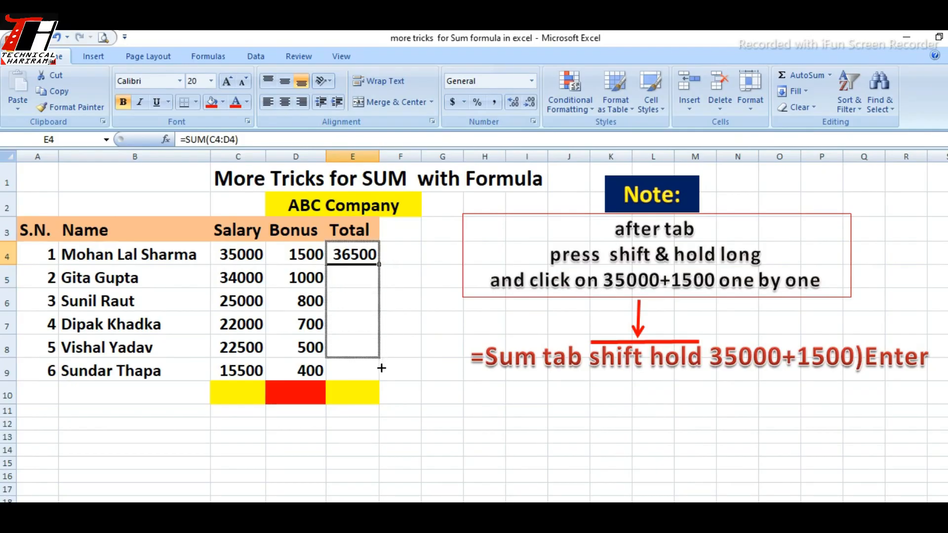
drag(380, 371, 381, 377)
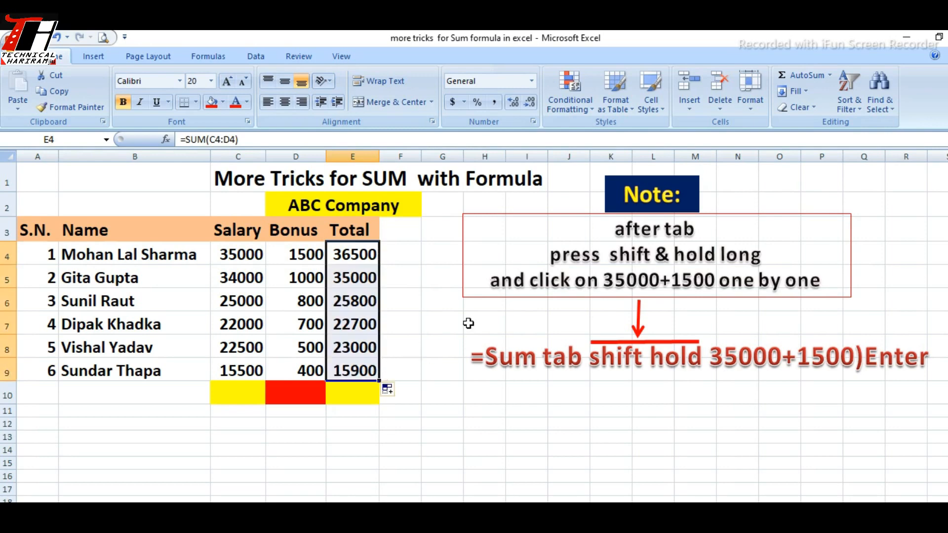
click(414, 270)
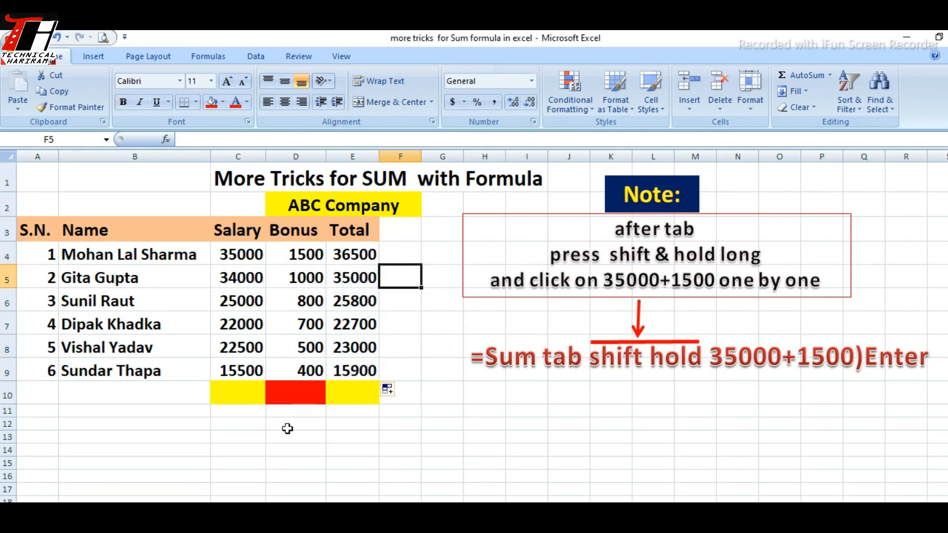
Step: Total the Salary column in cell C10 with the range formula =SUM(C4:C8), and widen column C at column B's expense to fit the result
click(242, 397)
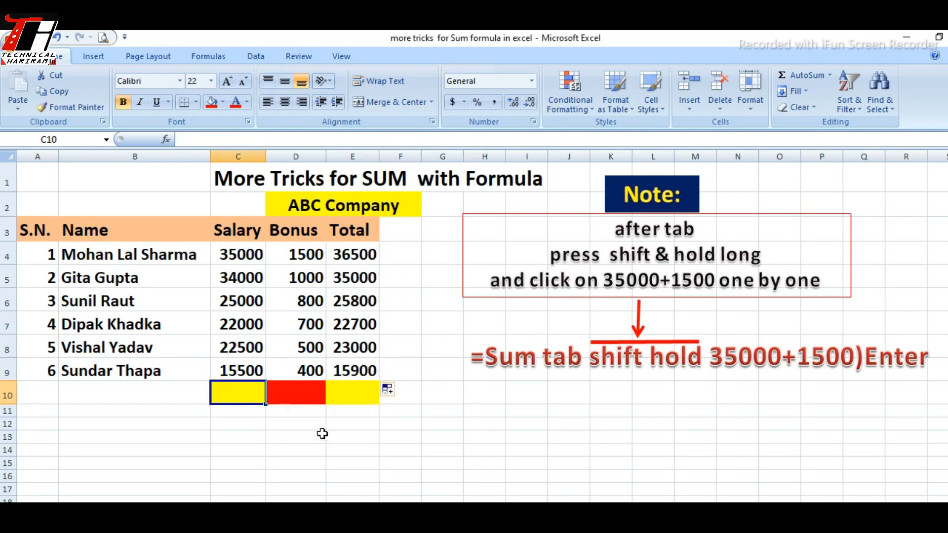
text(=)
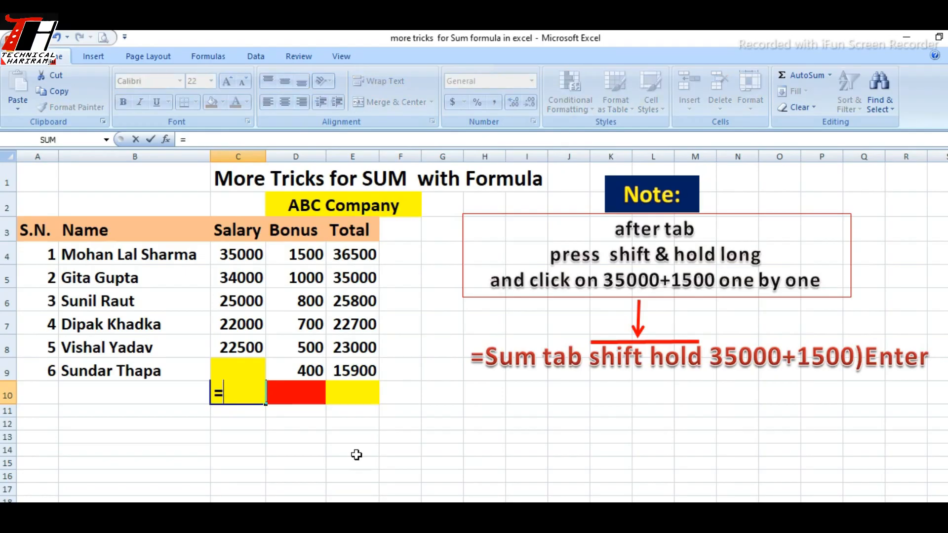
text(sum)
key(Tab)
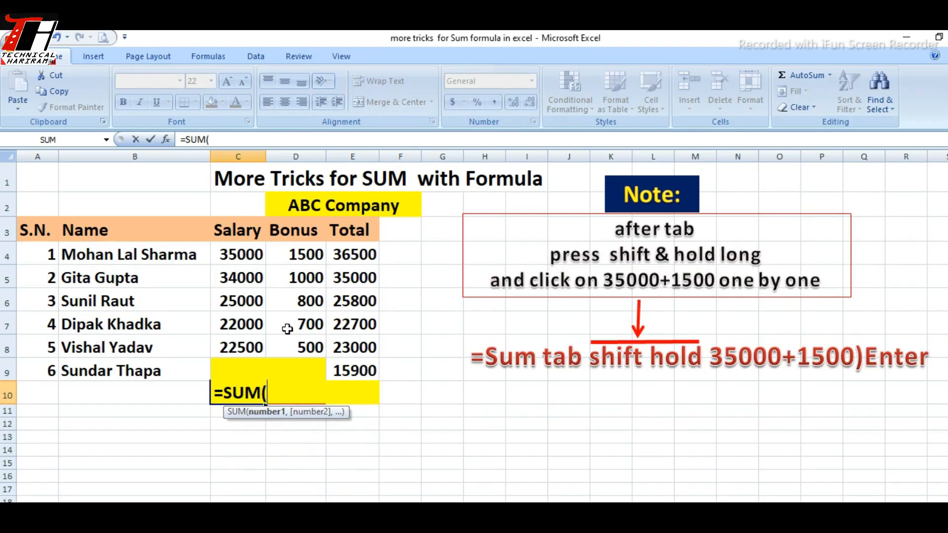
drag(250, 255, 250, 332)
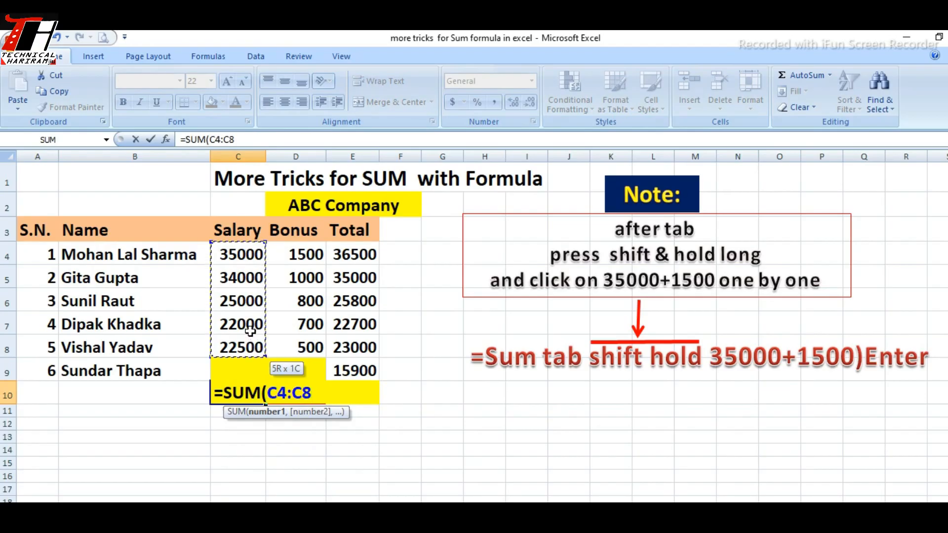
text())
key(Return)
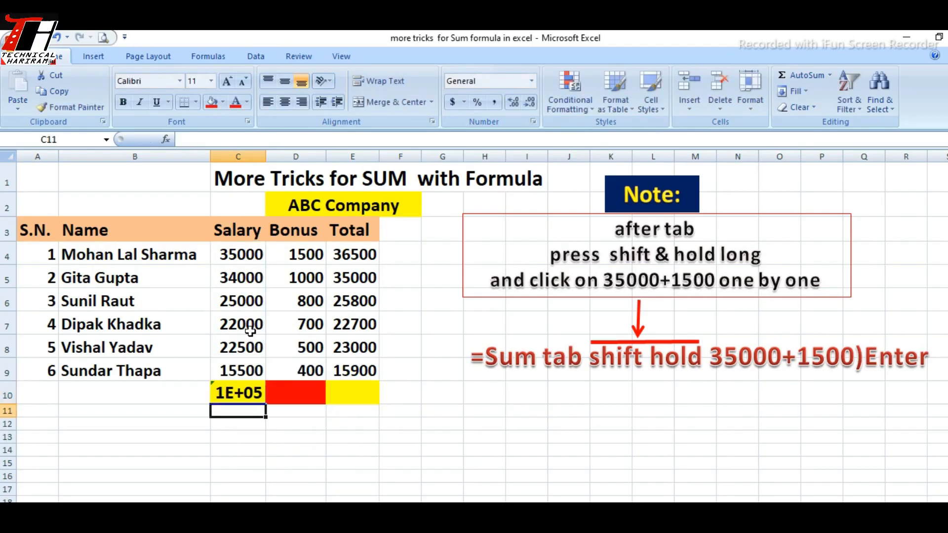
click(292, 437)
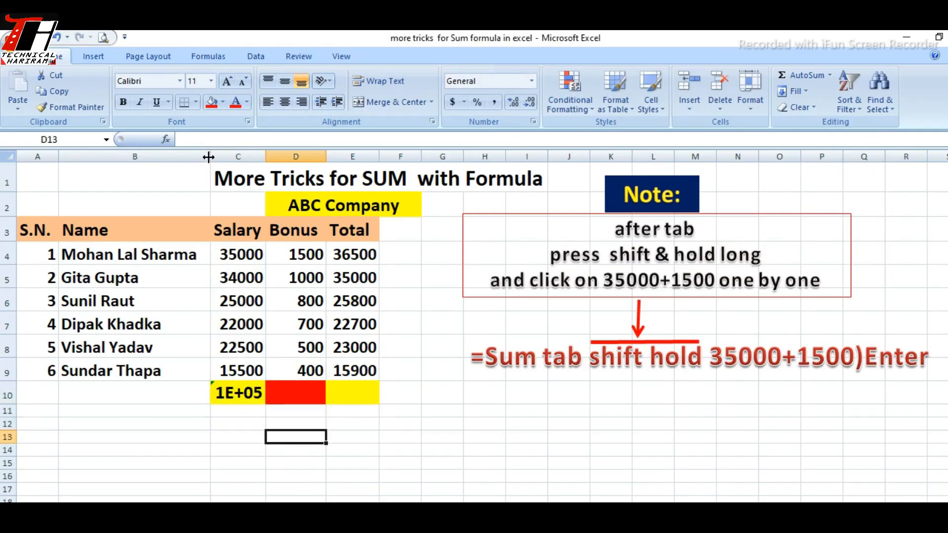
drag(210, 156, 265, 156)
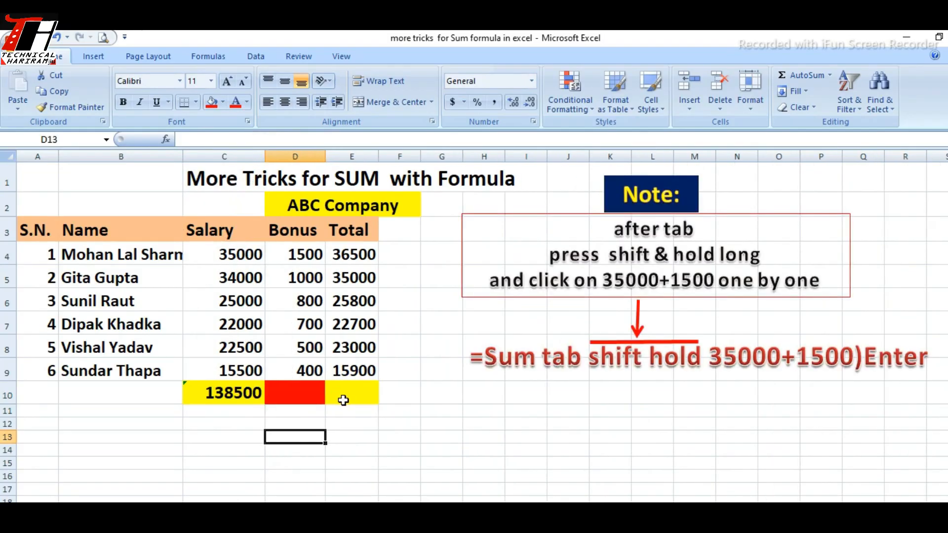
Step: Total the Bonus column in cell D10 with the range formula =SUM(D4:D8)
click(291, 392)
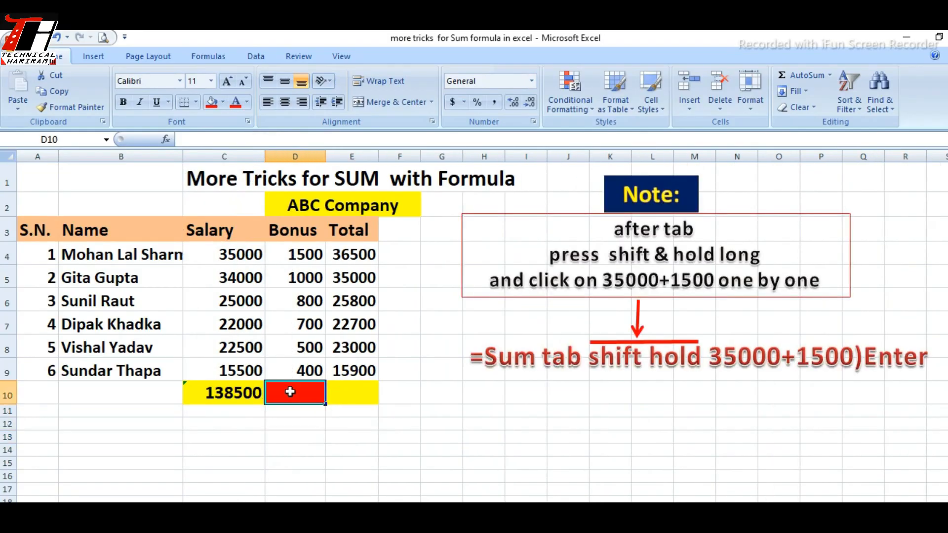
text(=)
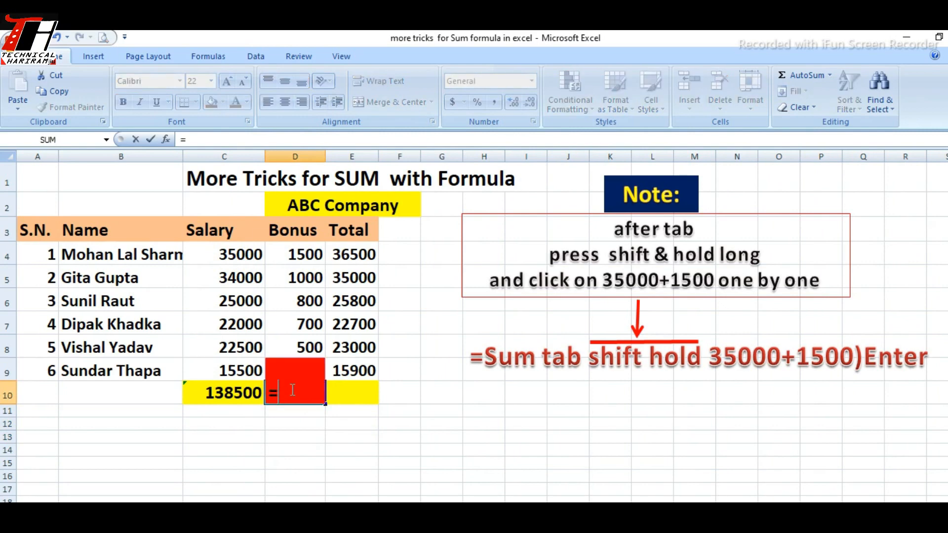
text(sum)
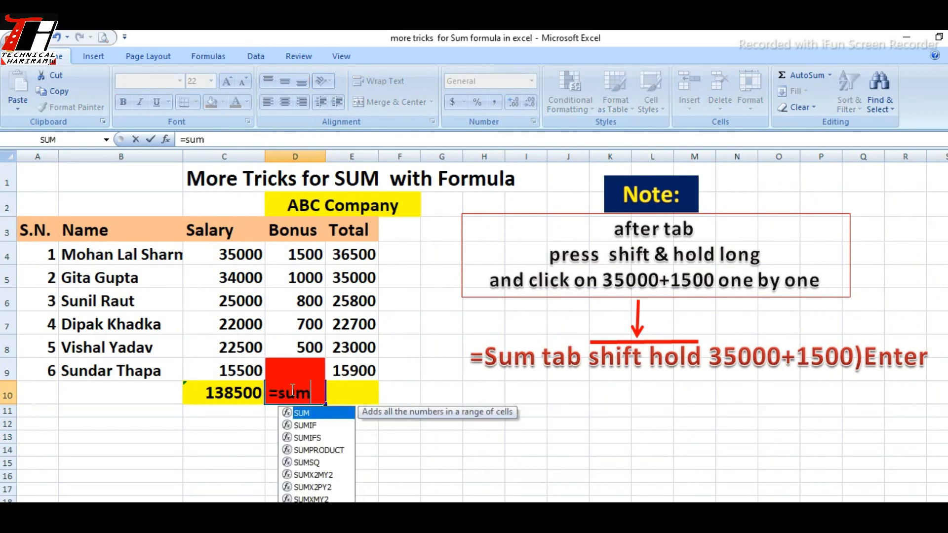
key(Tab)
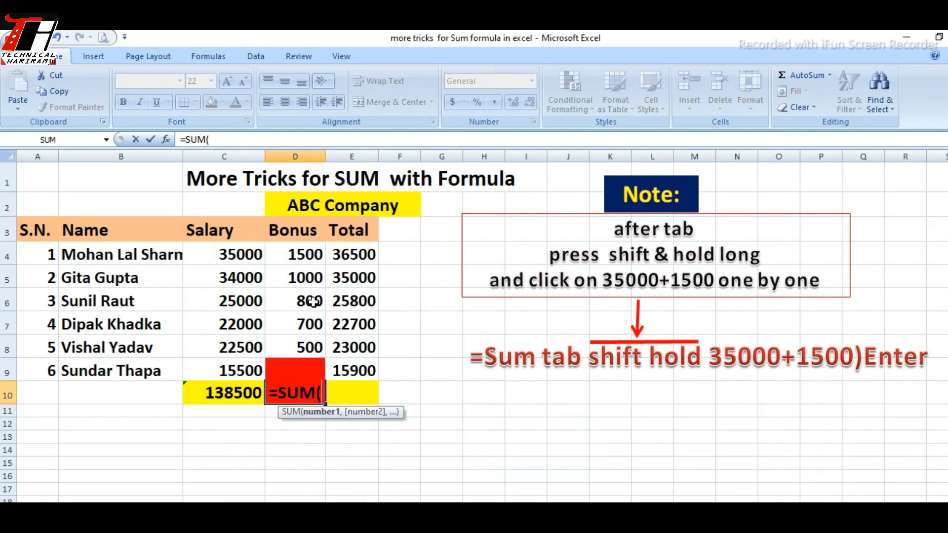
drag(310, 252, 309, 343)
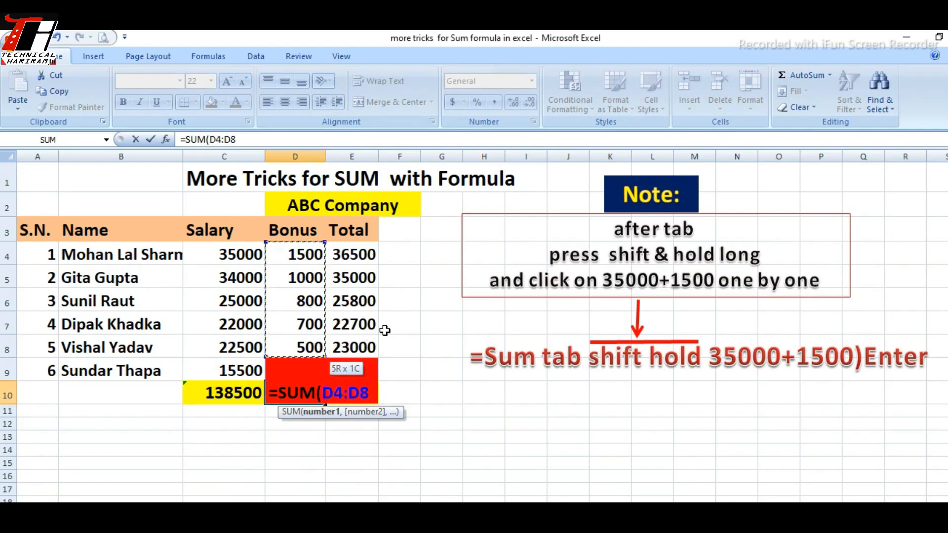
text())
key(Return)
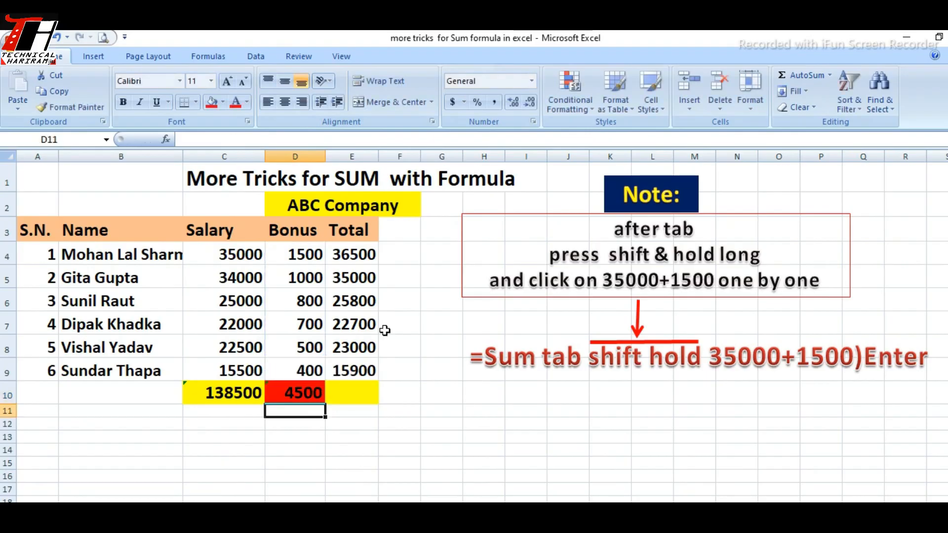
Step: Sum the Total column in cell E10 with the range formula =SUM(E4:E8)
click(359, 387)
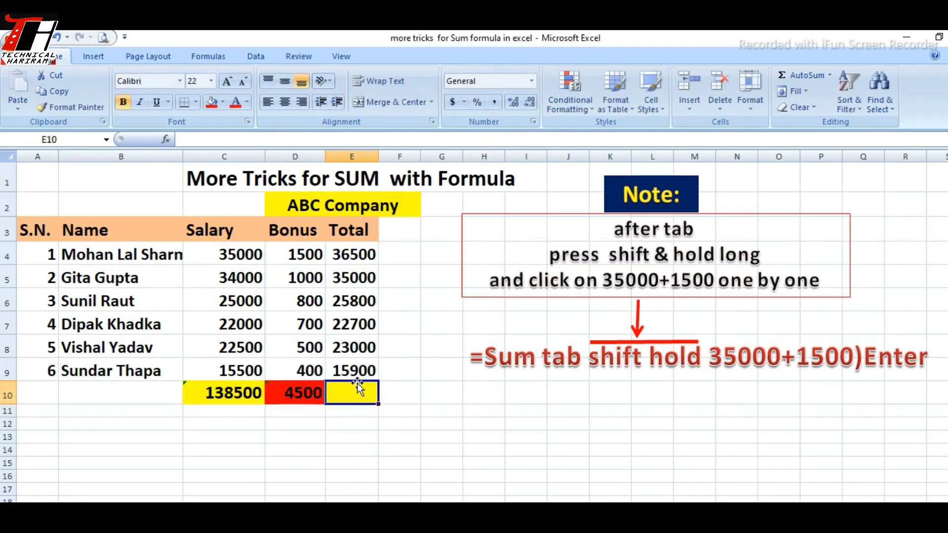
text(=sum)
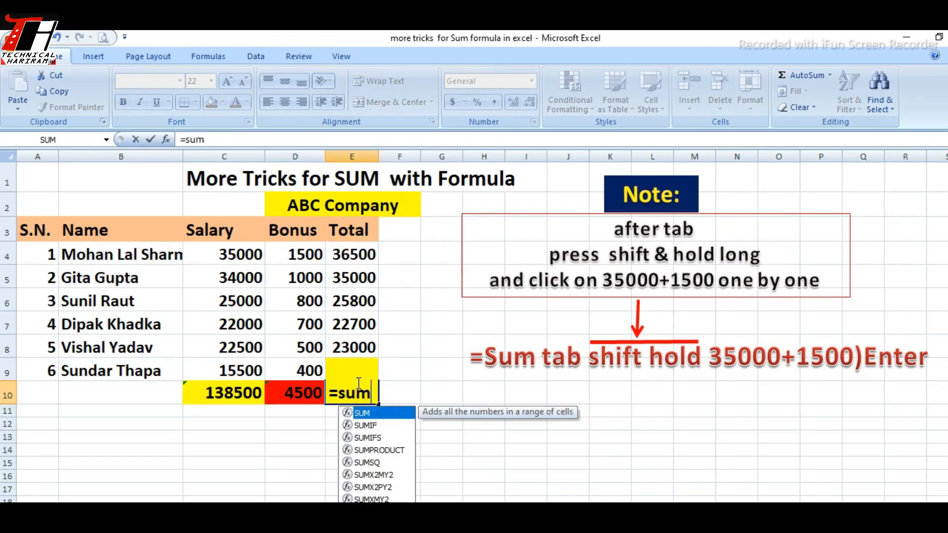
key(Tab)
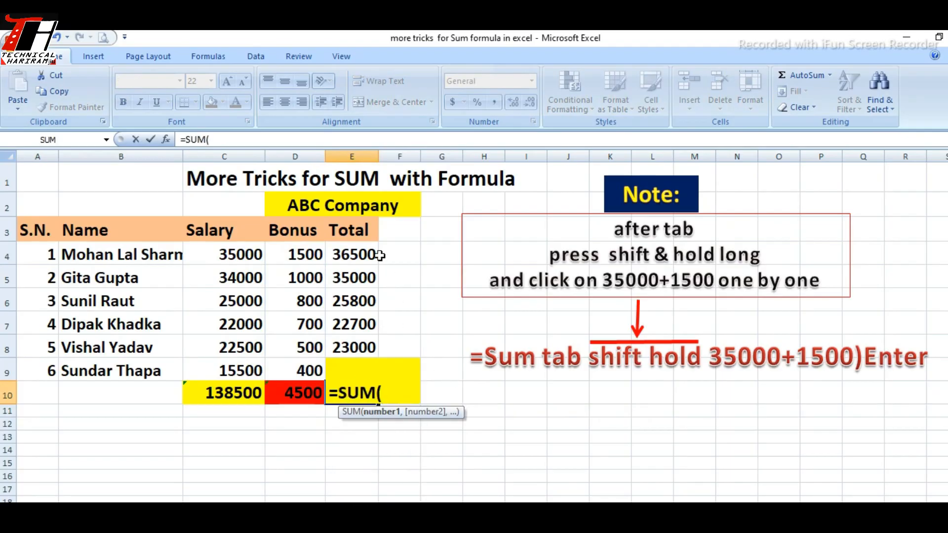
drag(358, 253, 354, 347)
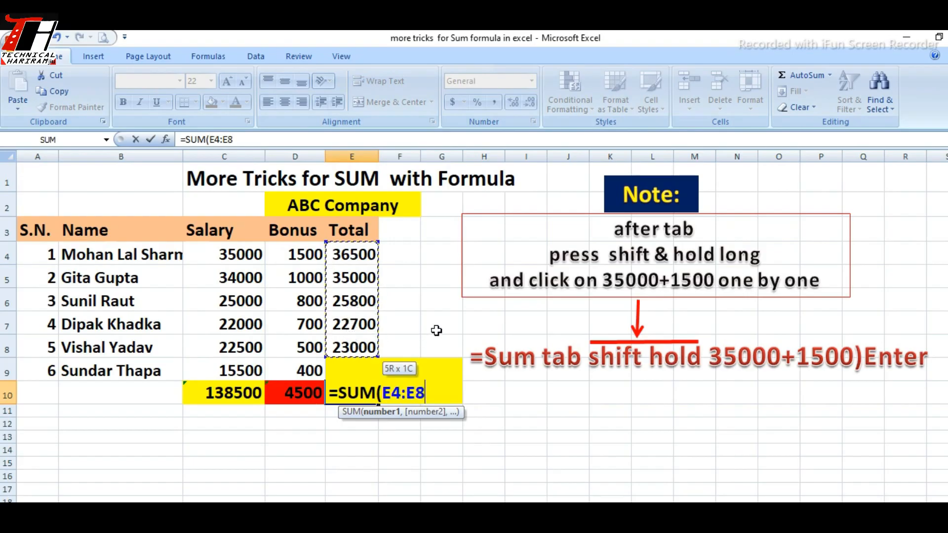
text())
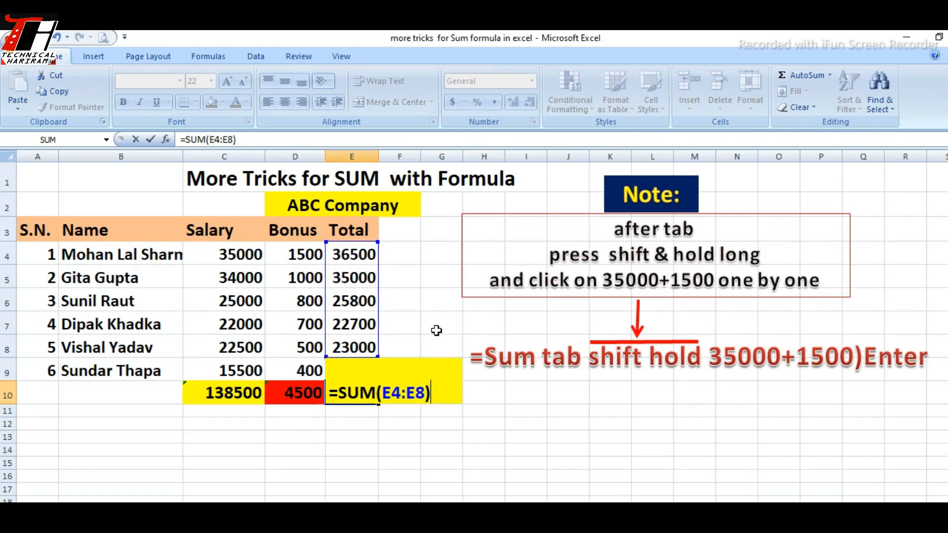
key(Return)
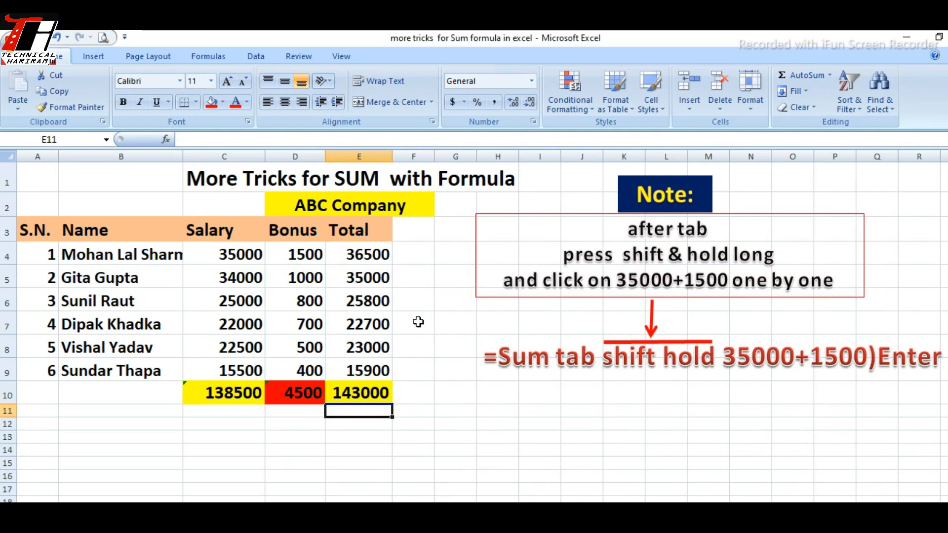
click(427, 441)
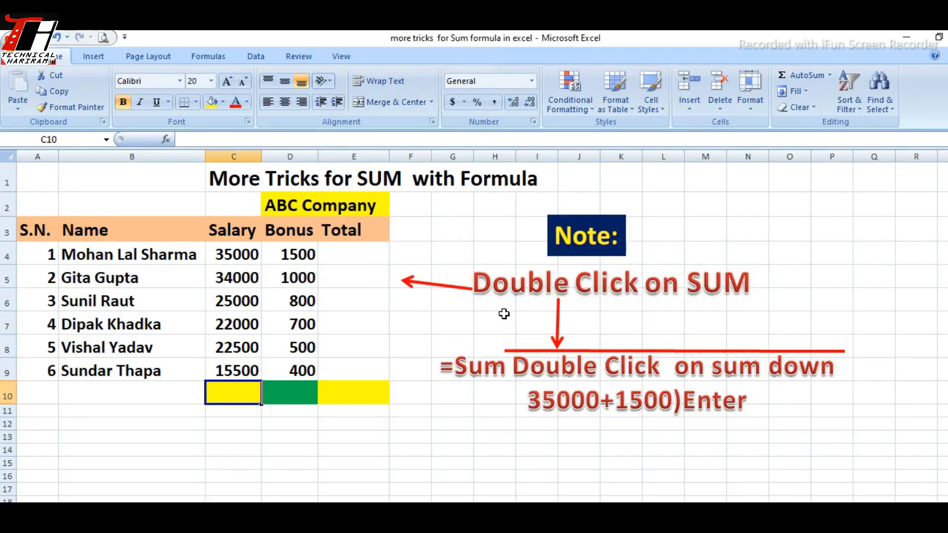
Step: Enter the formula =SUM(C4+D4) in the first employee's Total cell E4, picking SUM from the function suggestions
click(350, 255)
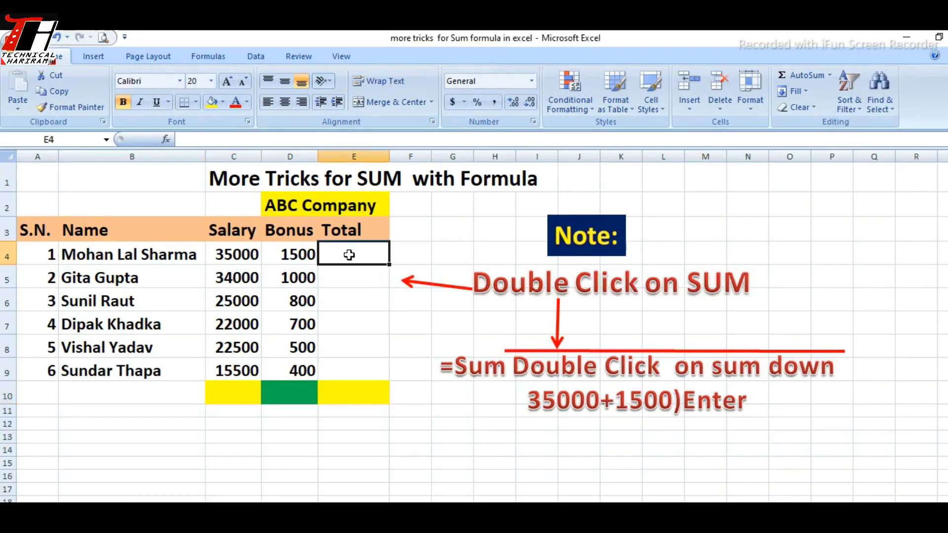
text(=)
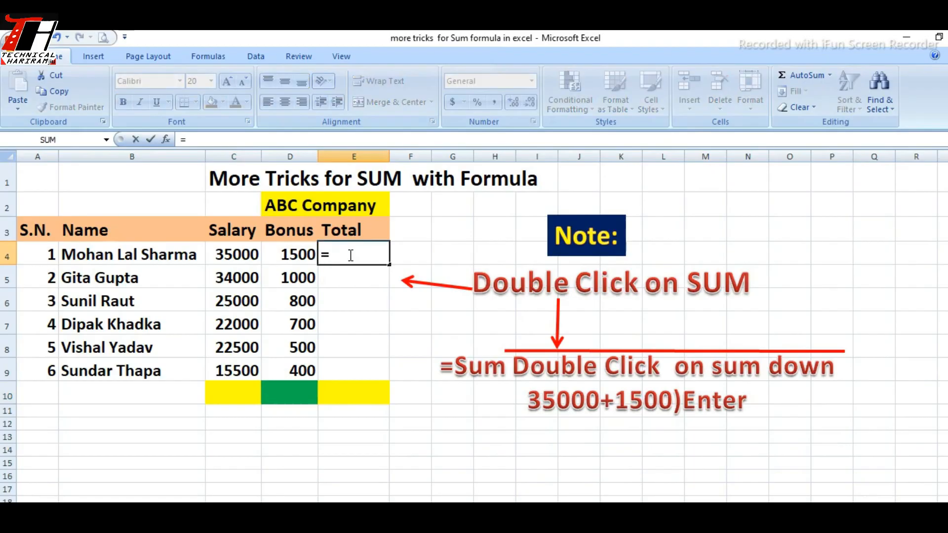
text(sum)
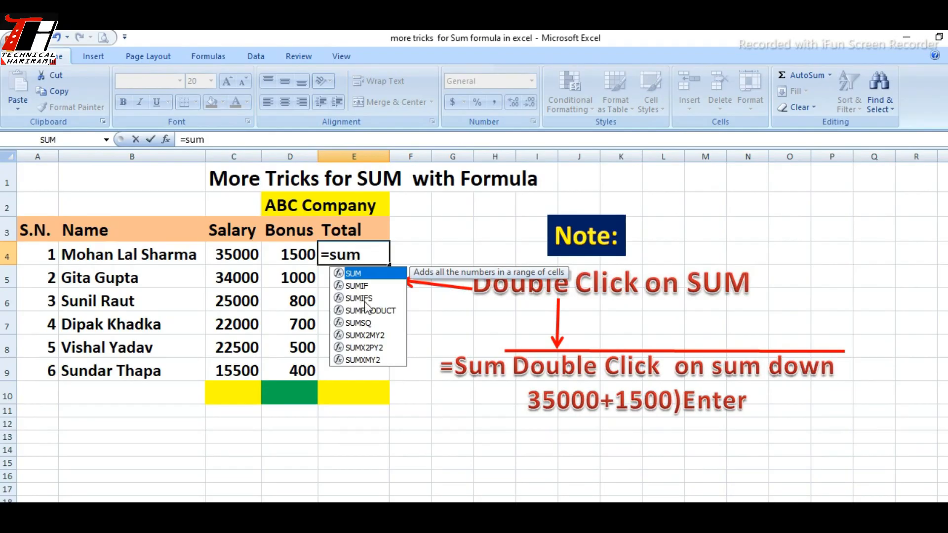
double_click(365, 272)
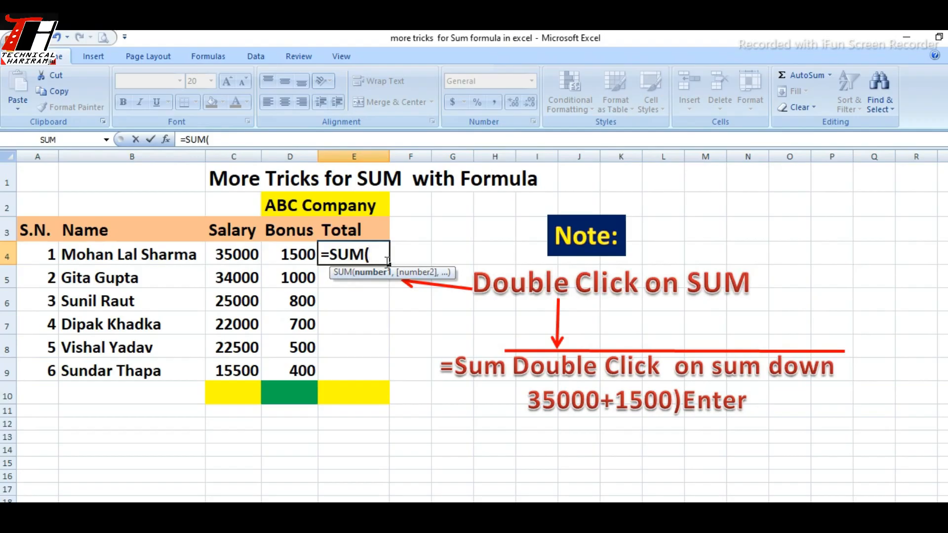
click(239, 255)
text(+)
click(301, 255)
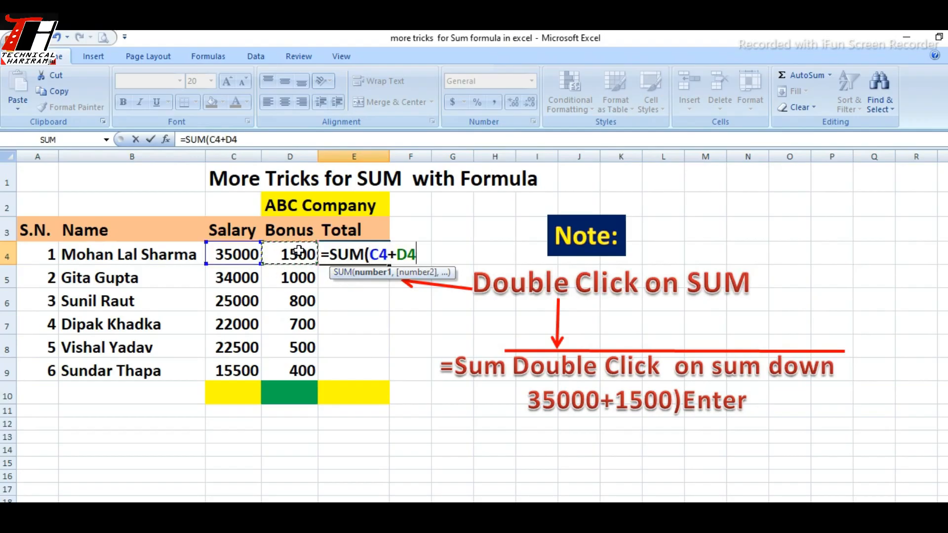
text())
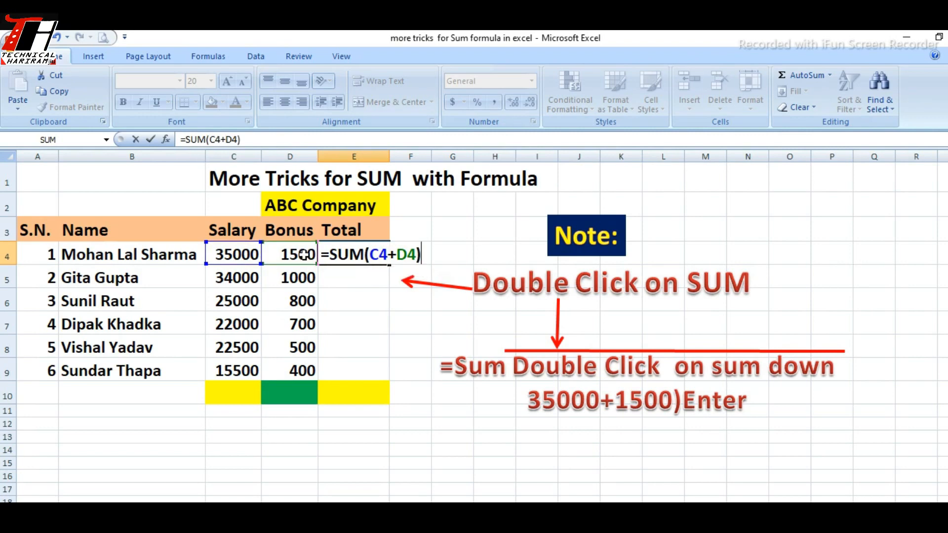
key(Return)
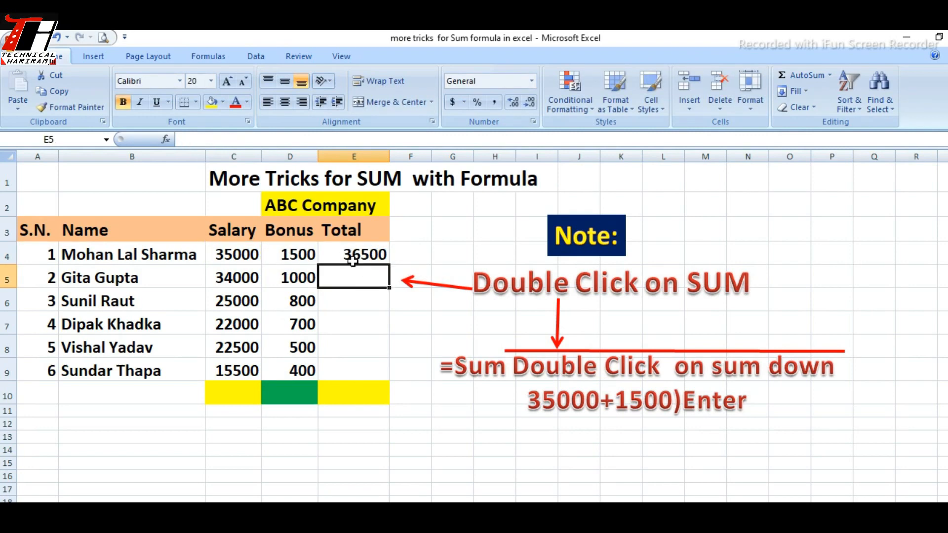
Step: Total the Salary column in cell C10 with =SUM(C4+C5+C6+C7+C8+C9), picking SUM from the suggestions, and widen column C to fit the result
click(231, 397)
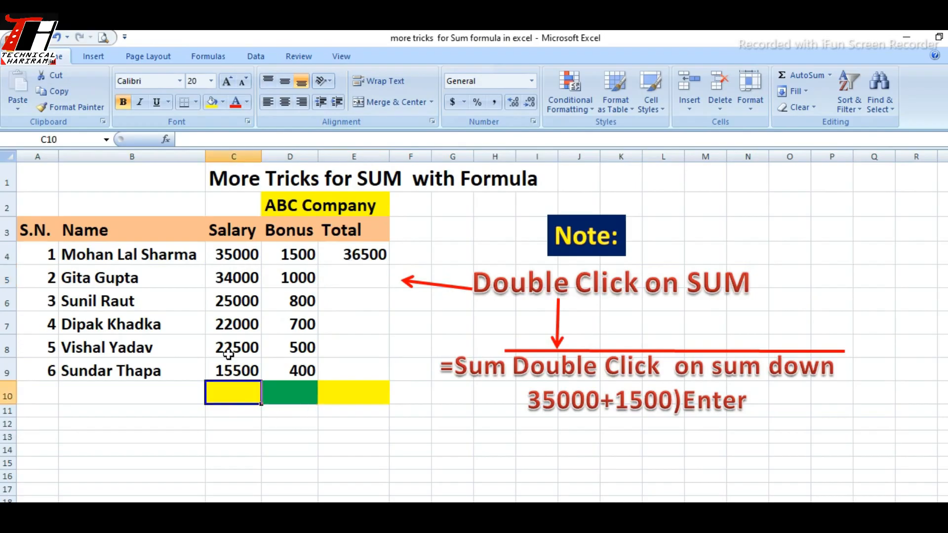
text(=sum)
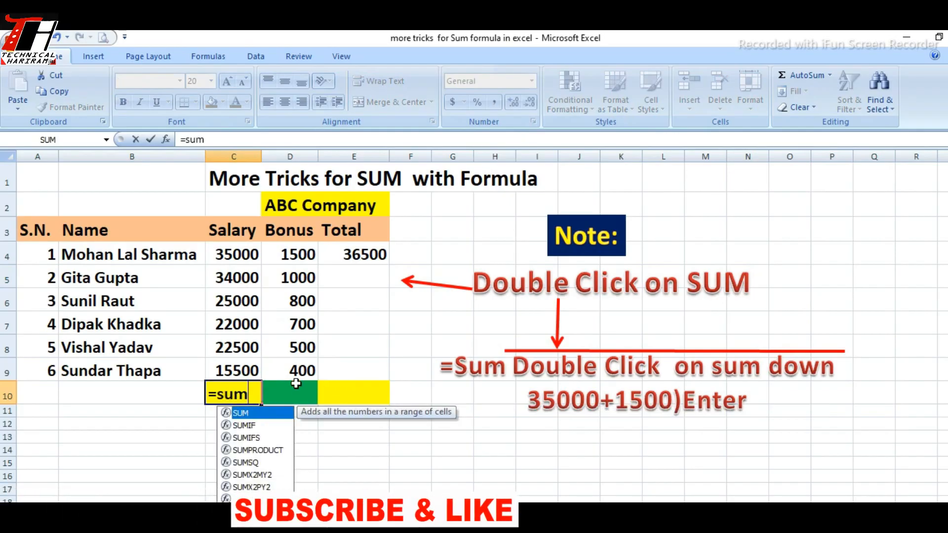
double_click(268, 415)
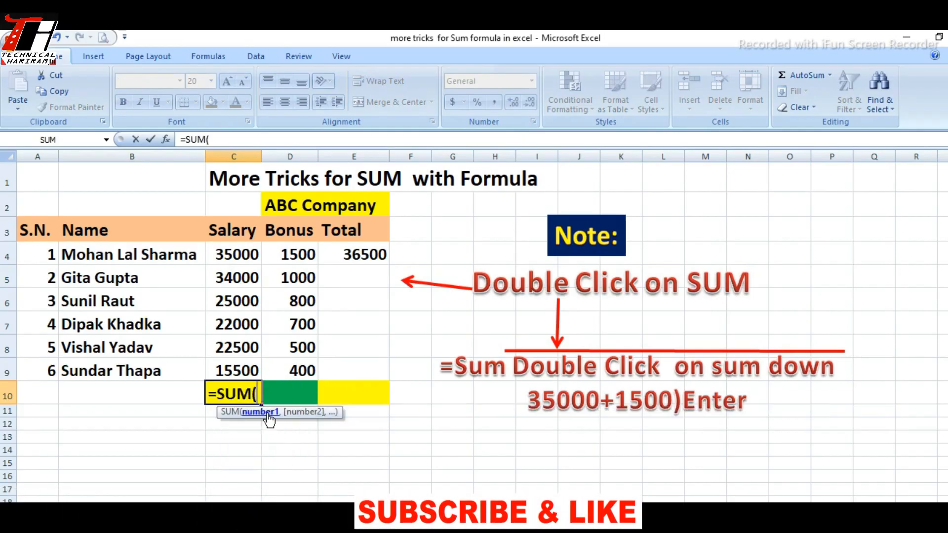
click(251, 255)
text(+)
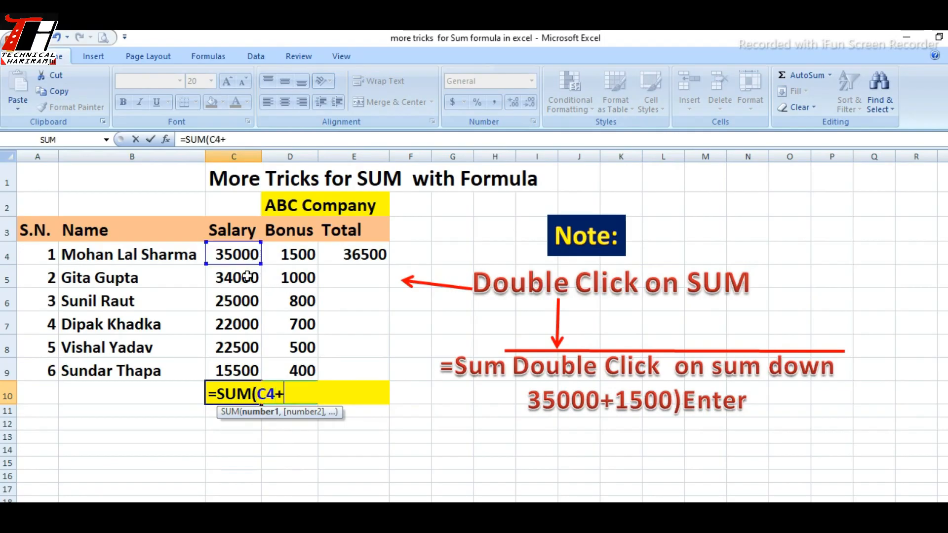
click(247, 278)
text(+)
click(242, 301)
text(+)
click(240, 324)
text(+)
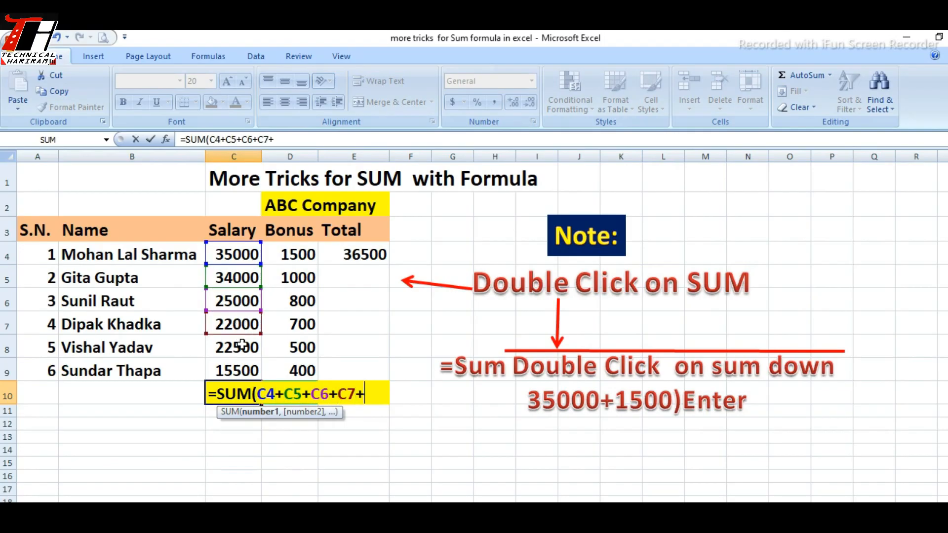
click(242, 347)
text(+)
click(244, 368)
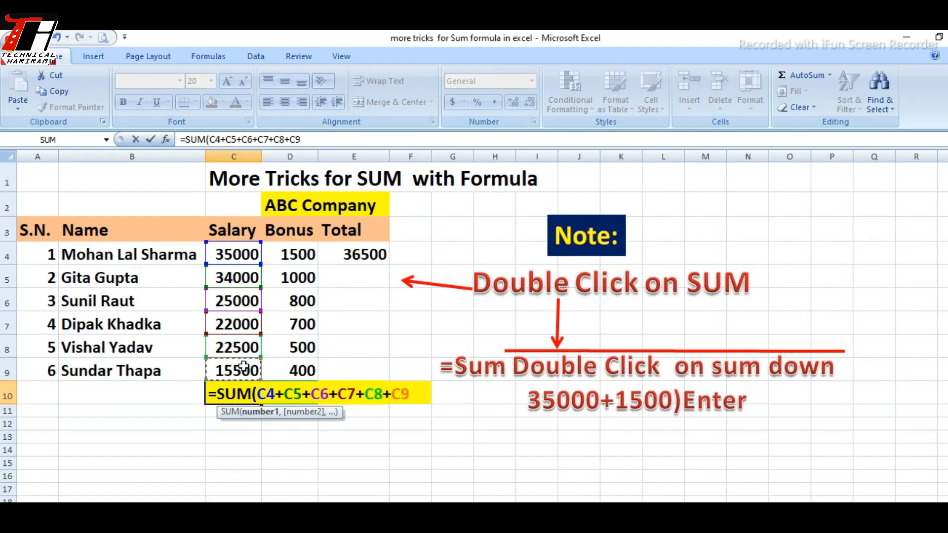
key(Return)
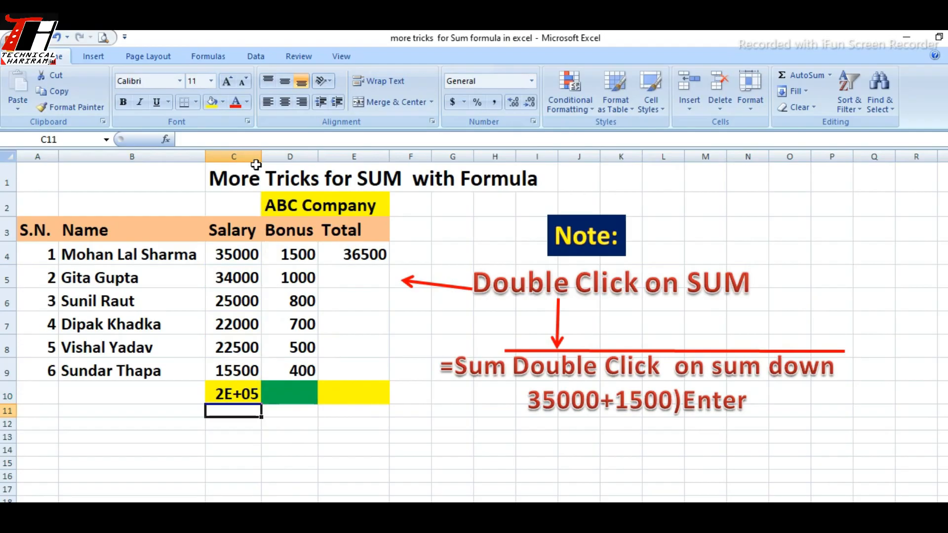
drag(261, 153, 276, 154)
click(359, 408)
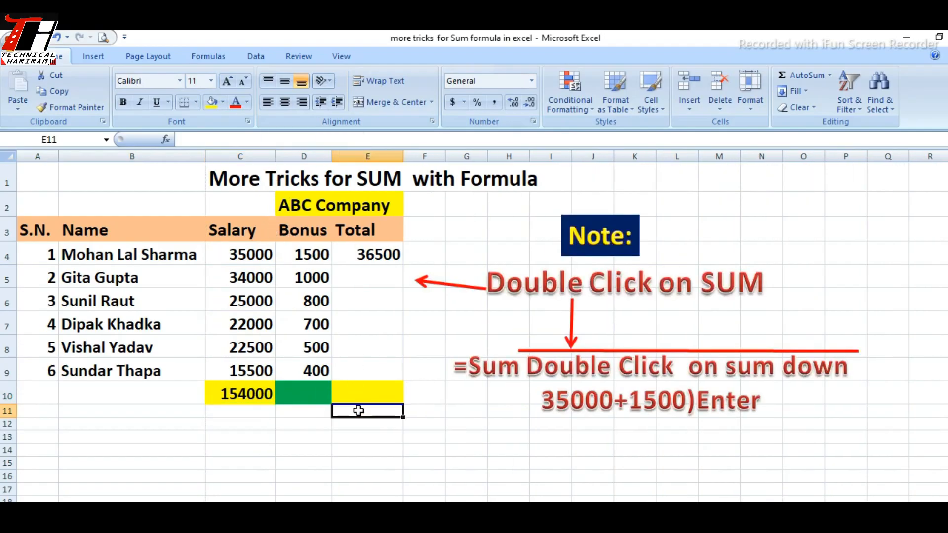
Step: Total the Bonus column in cell D10 with =SUM(D4:D9), picking SUM from the suggestions, and fill the Total formula from E4 down to E9
click(311, 393)
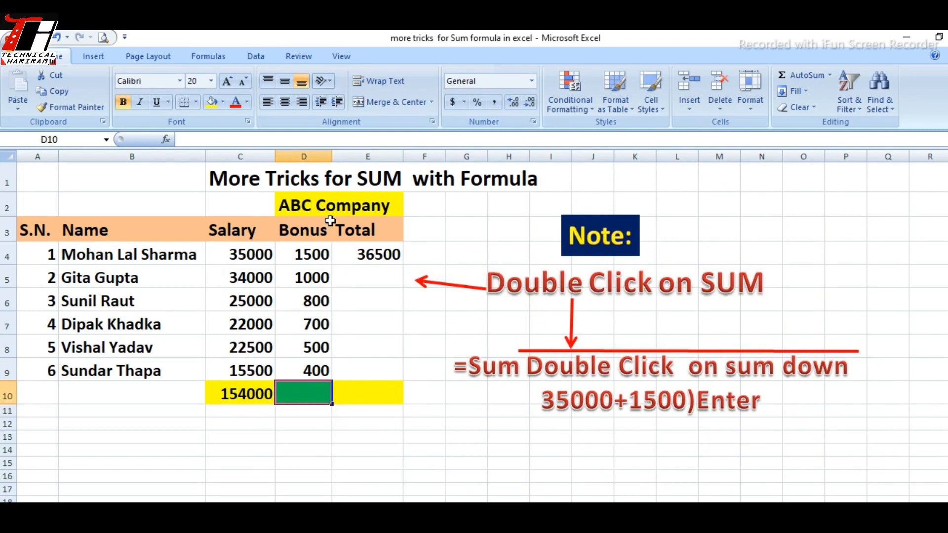
text(=sum)
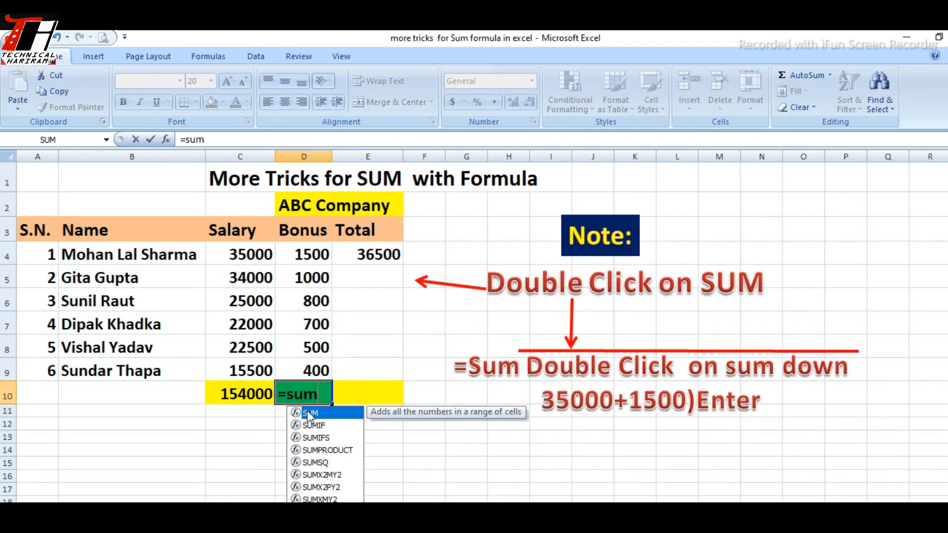
double_click(313, 413)
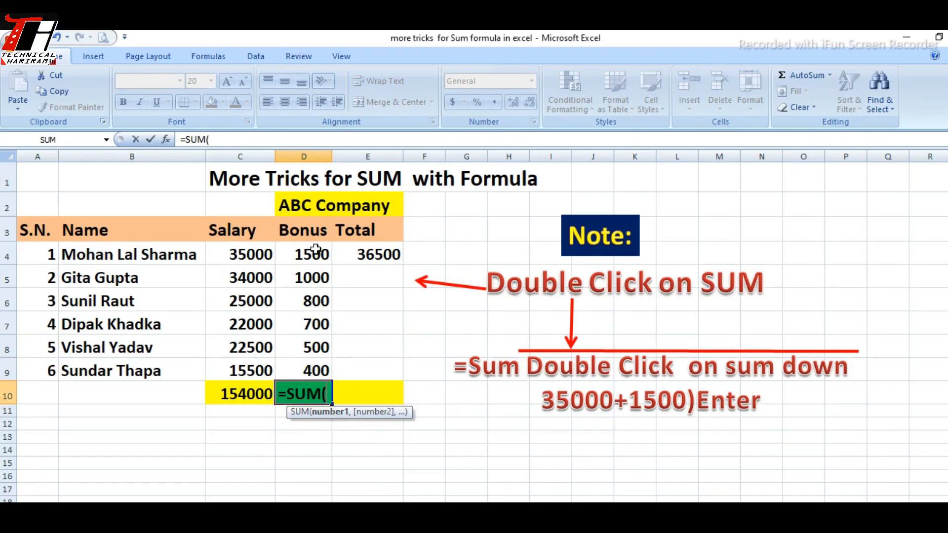
drag(316, 250, 323, 368)
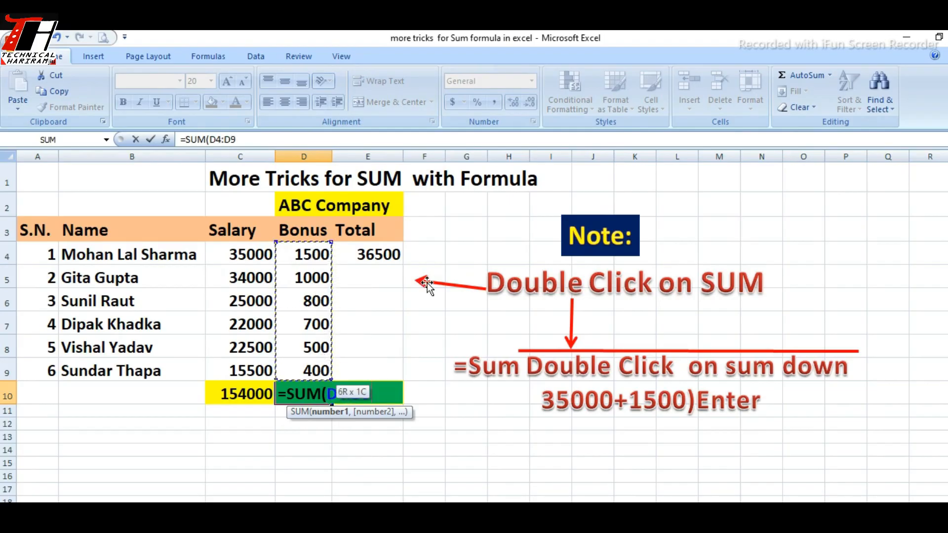
text())
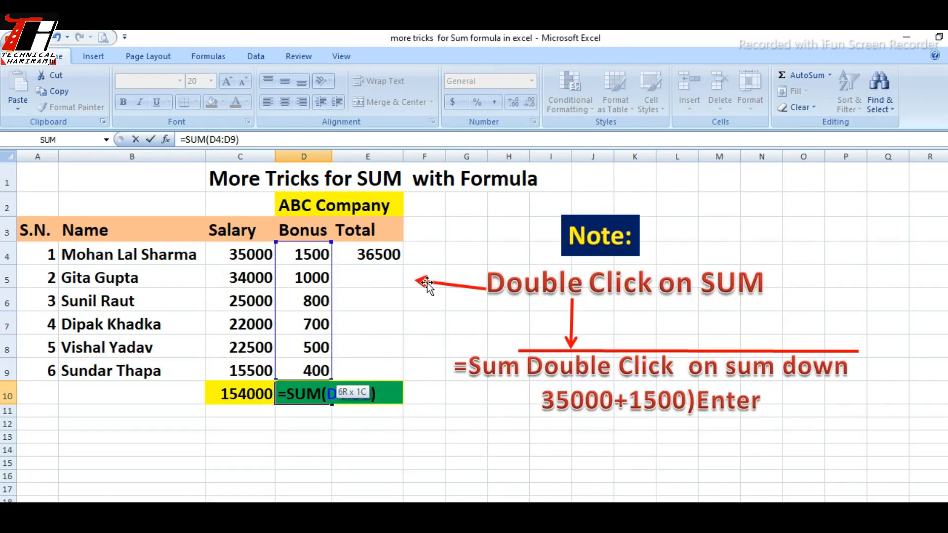
key(Return)
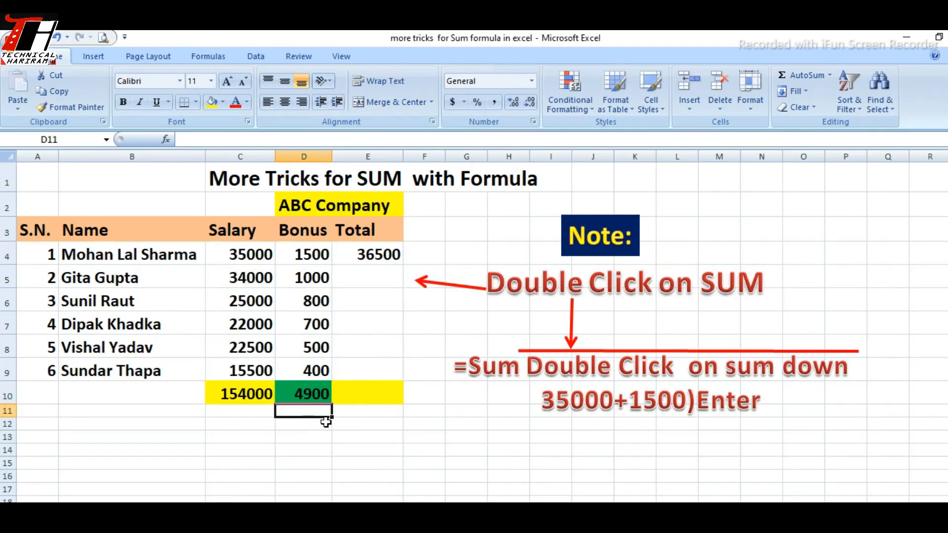
click(369, 427)
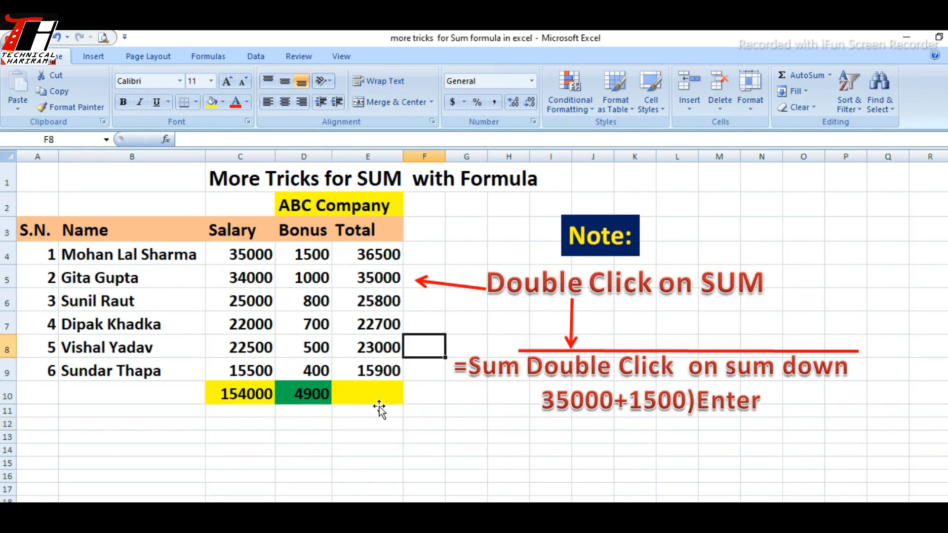
Step: Try to total the Total column in cell E10 with =SUM(E4+E5+E6+E7), accepting the proposed formula correction
click(379, 406)
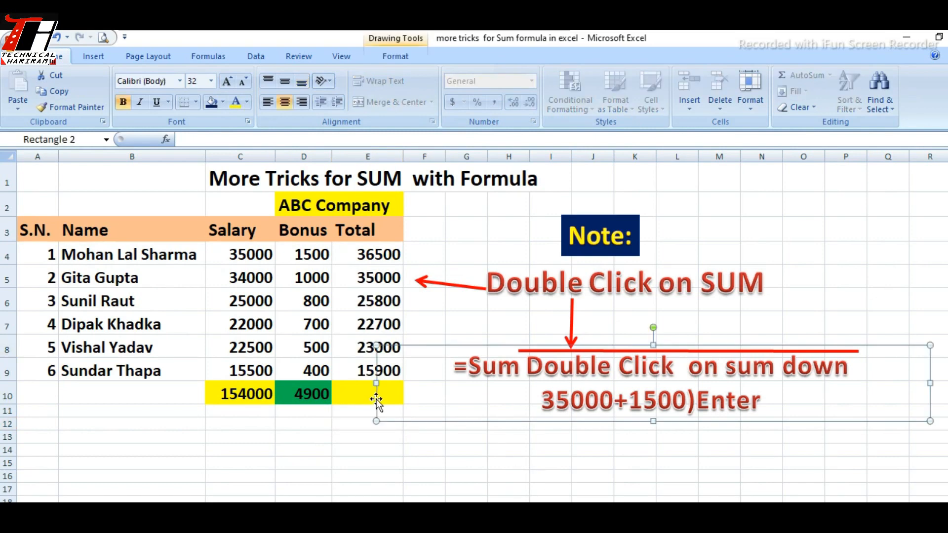
click(374, 399)
text(=)
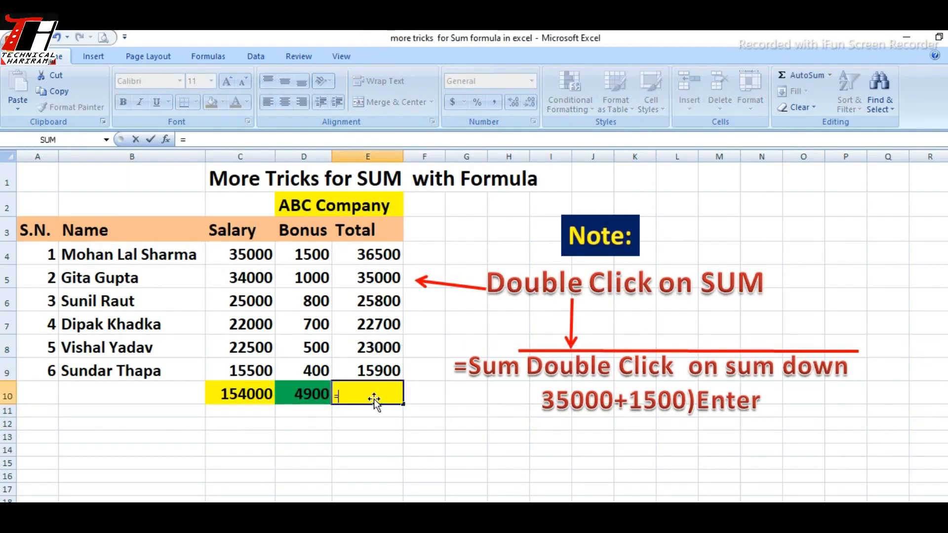
text(su)
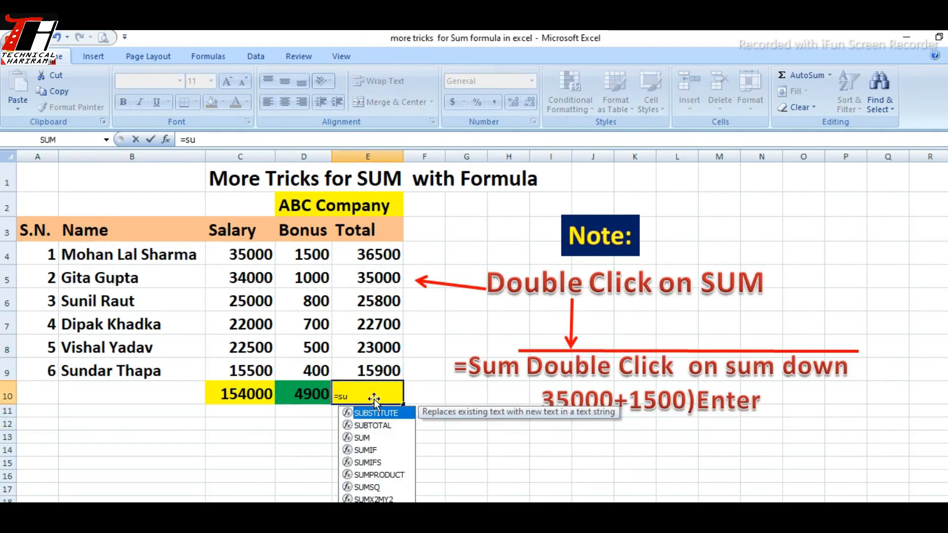
text(m)
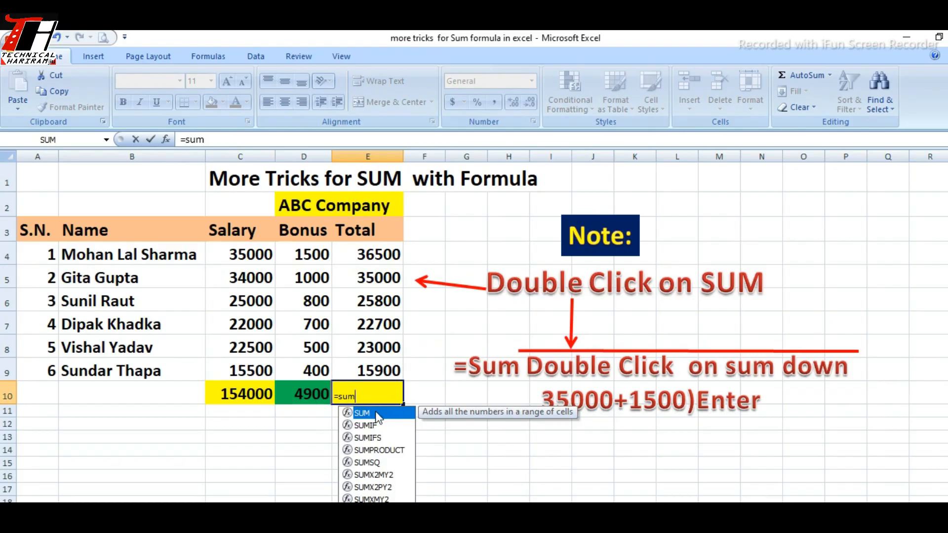
double_click(376, 412)
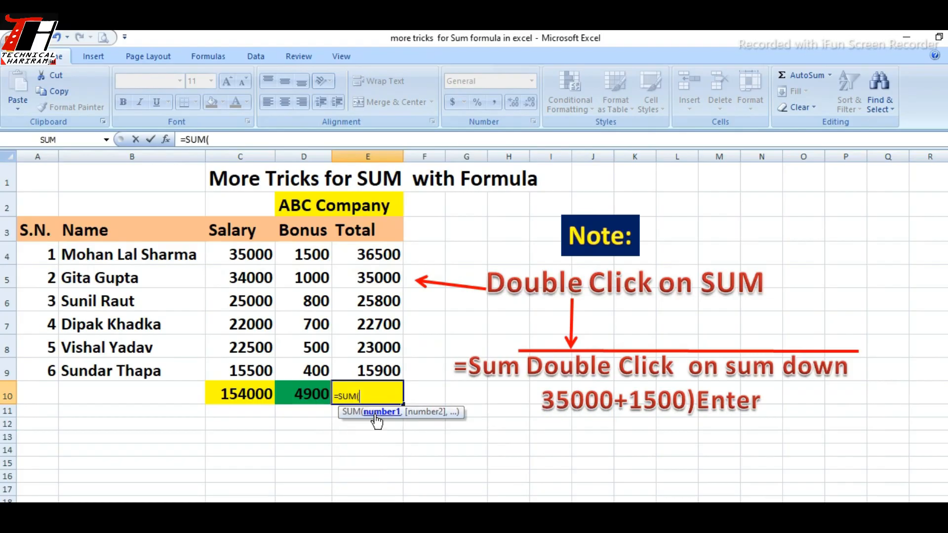
click(385, 257)
text(+)
click(386, 275)
text(+)
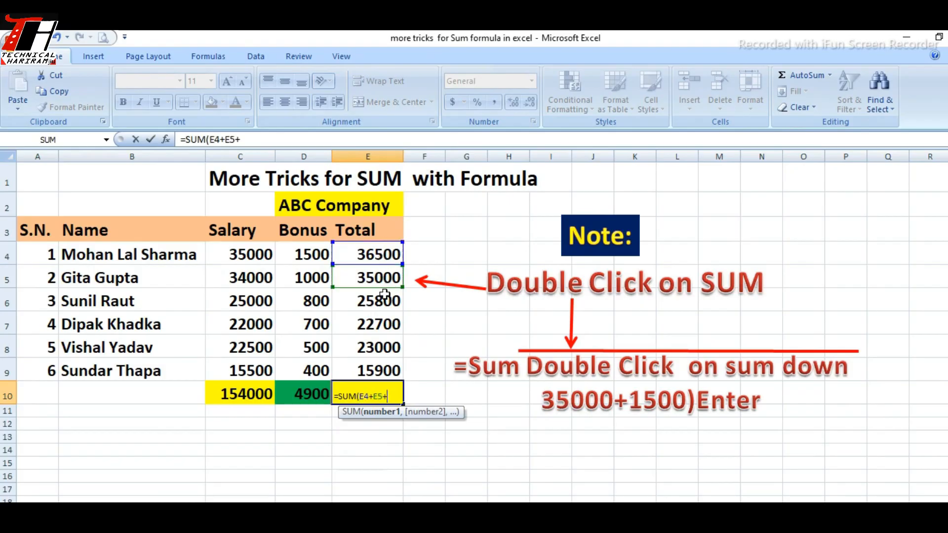
click(383, 299)
text(+)
click(382, 324)
text(+)
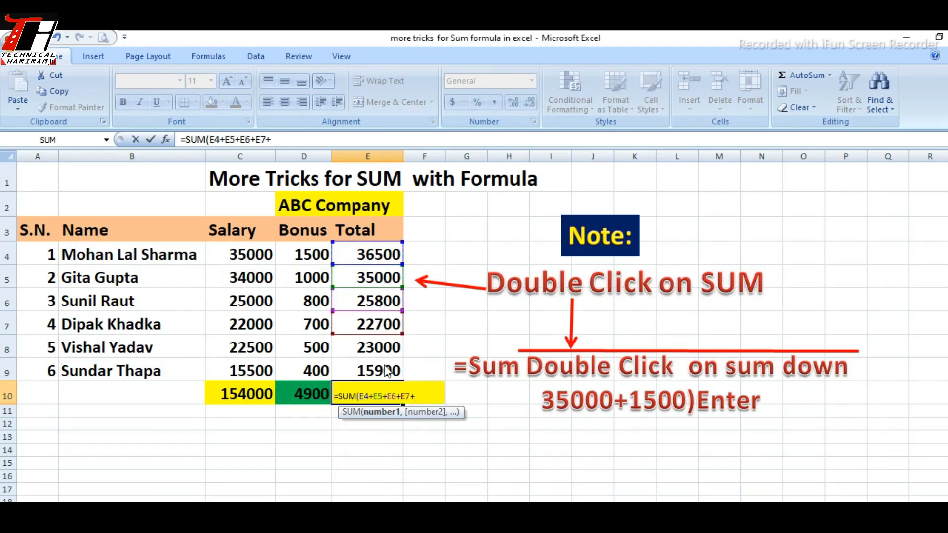
key(Return)
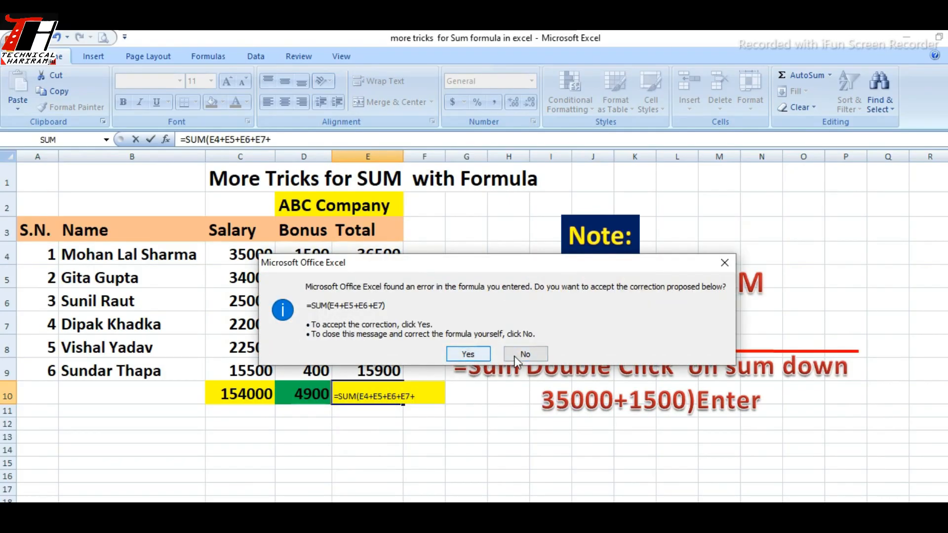
click(474, 355)
drag(383, 348, 428, 447)
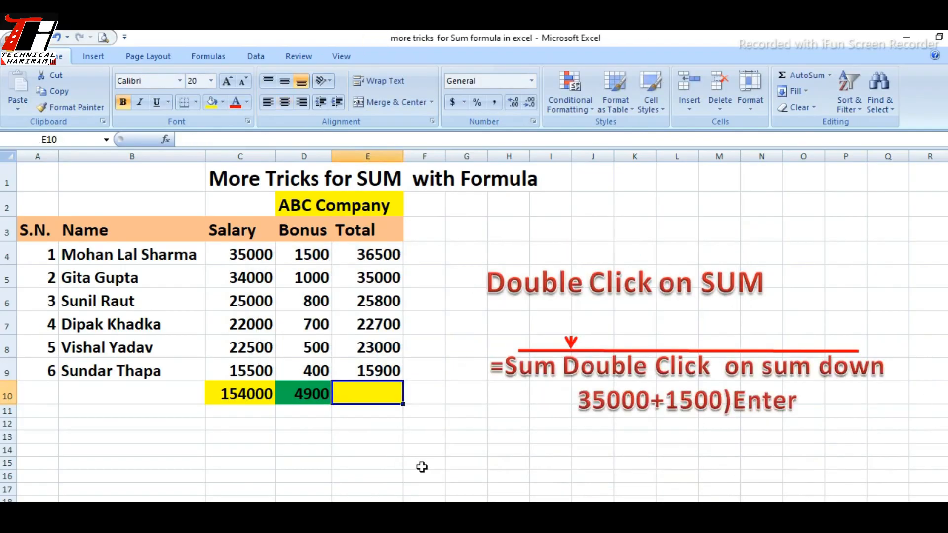
Step: Total the Total column in cell E10 with =SUM(E4+E5+E6+E7+E8+E9), picking SUM from the function suggestions
text(=sum)
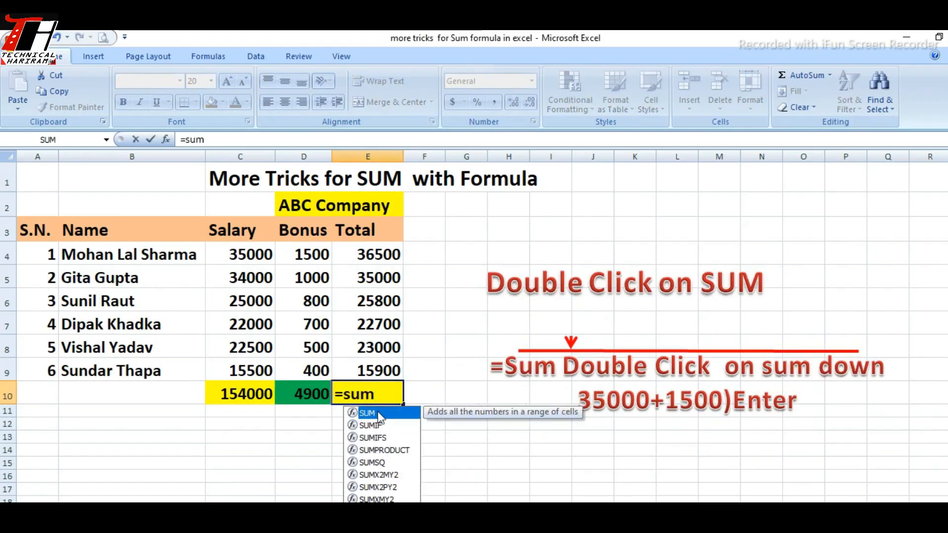
double_click(373, 414)
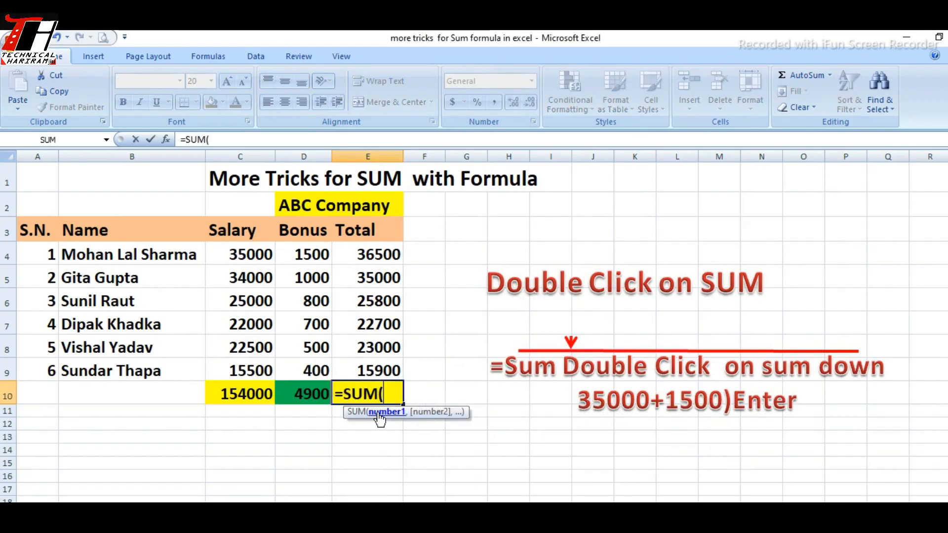
click(392, 255)
text(+)
click(391, 278)
text(+)
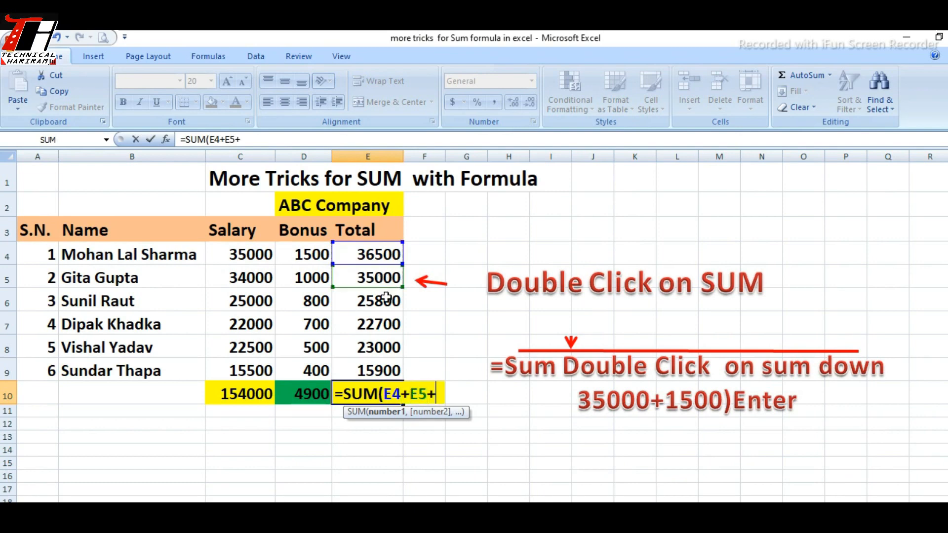
click(392, 300)
text(+)
click(391, 324)
text(+)
click(383, 346)
text(+)
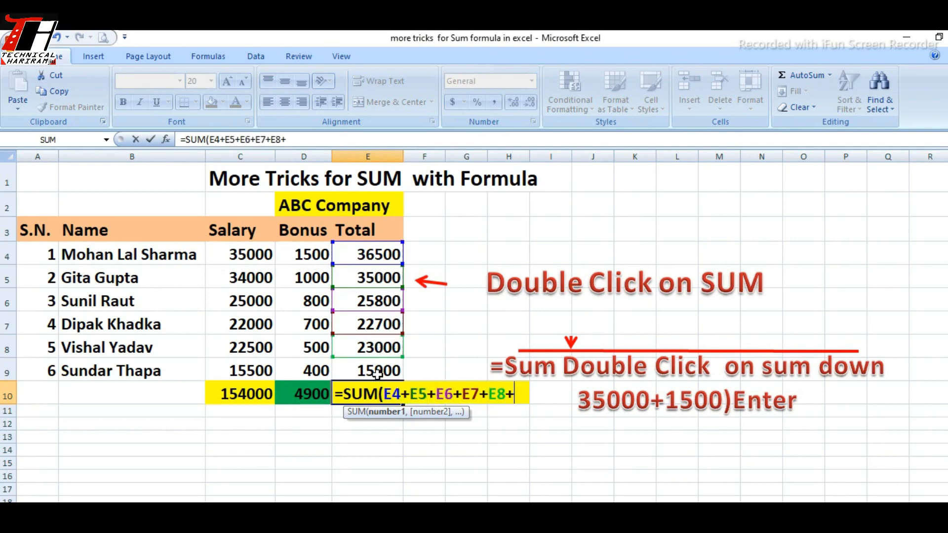
click(373, 369)
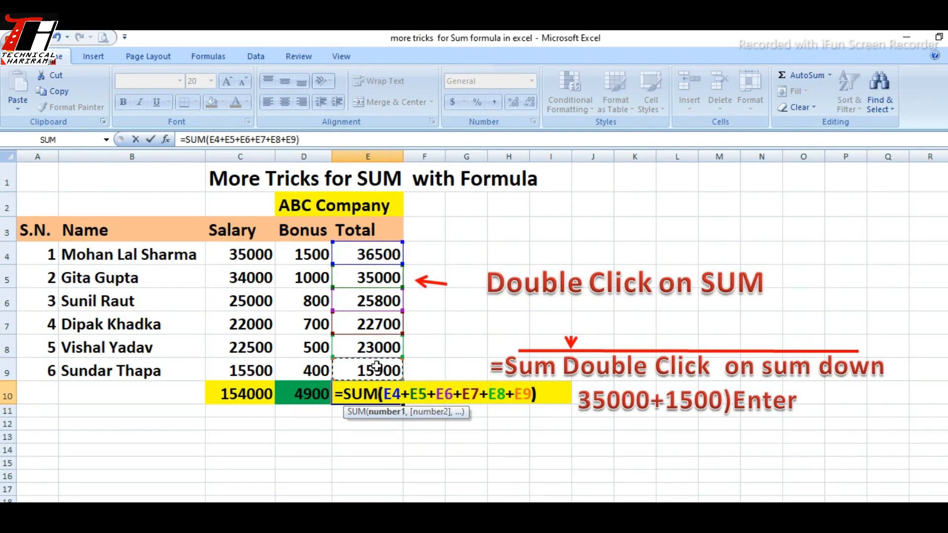
key(Return)
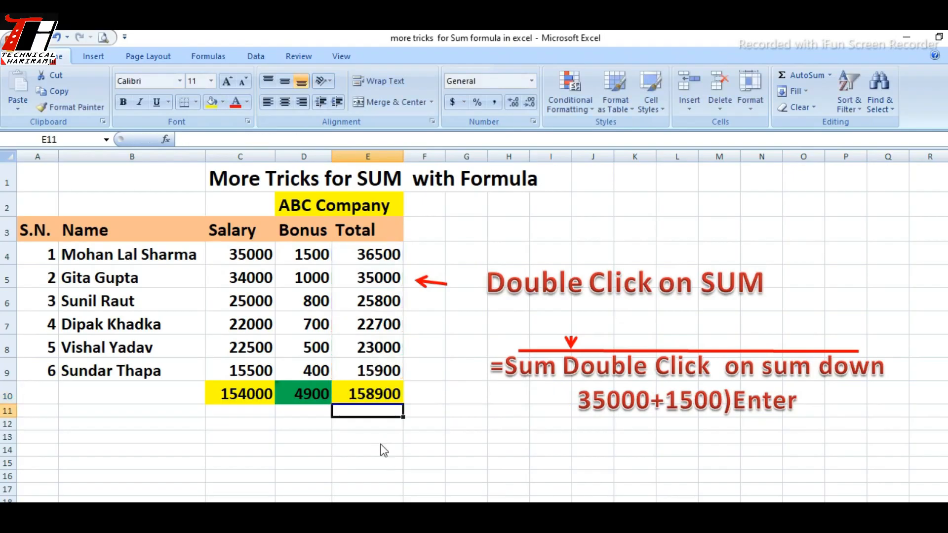
drag(383, 449, 372, 442)
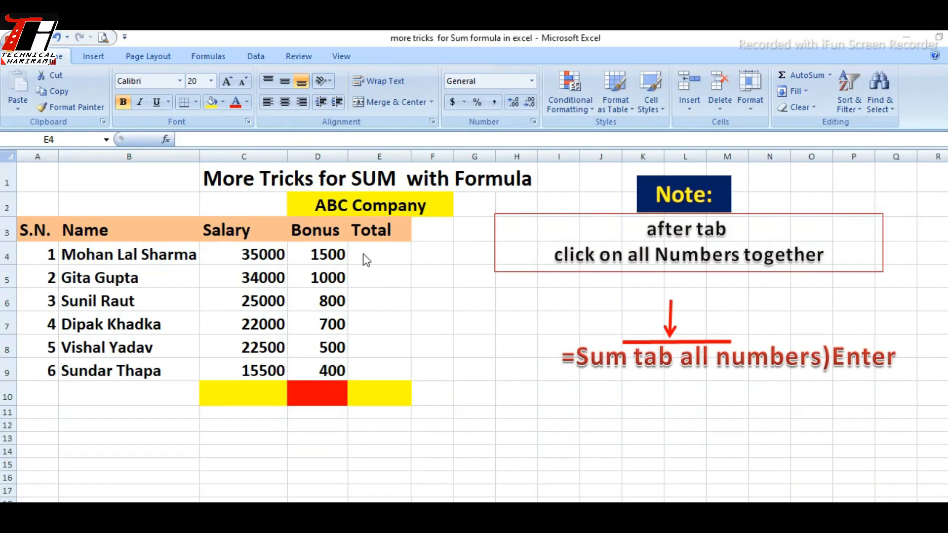
Step: Enter =SUM(C4:D4) in the first employee's Total cell E4, autocompleting SUM, and fill the formula down to E9
click(364, 253)
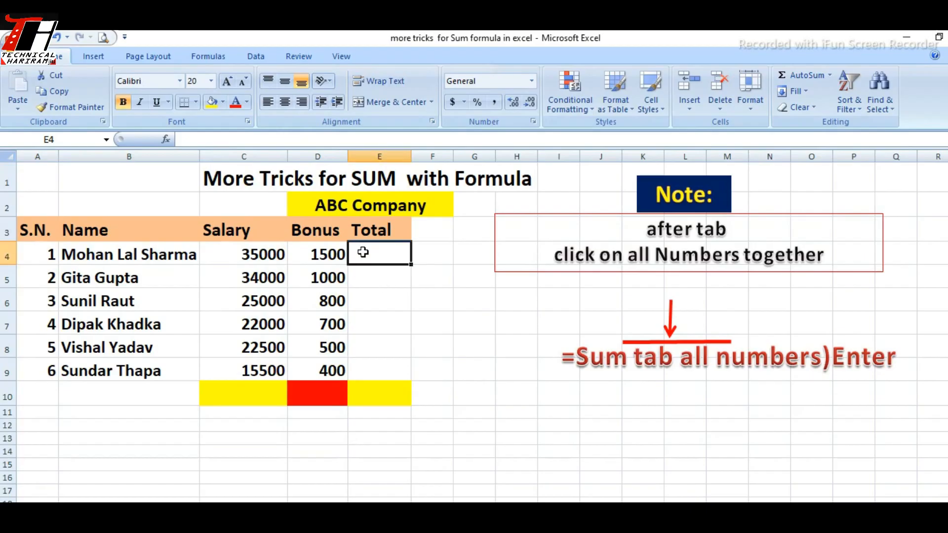
text(=)
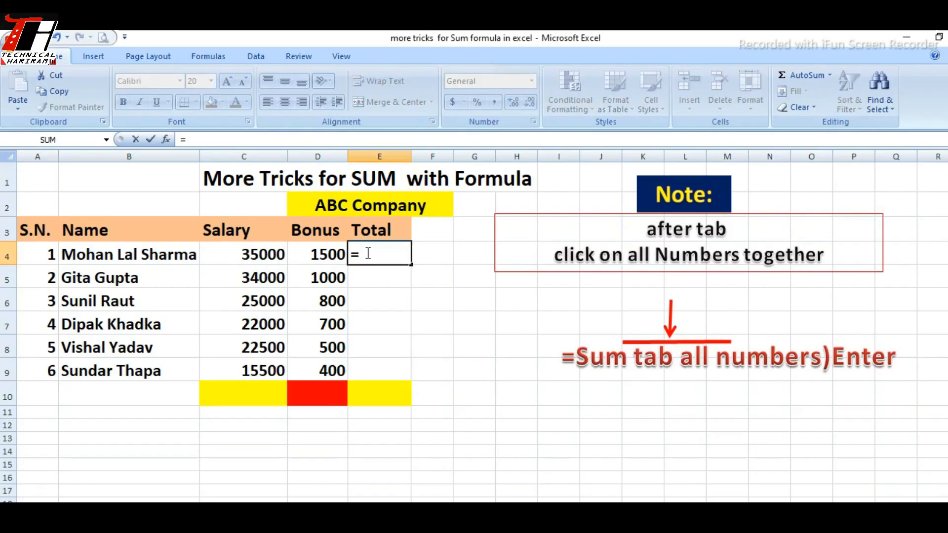
text(sum)
key(Tab)
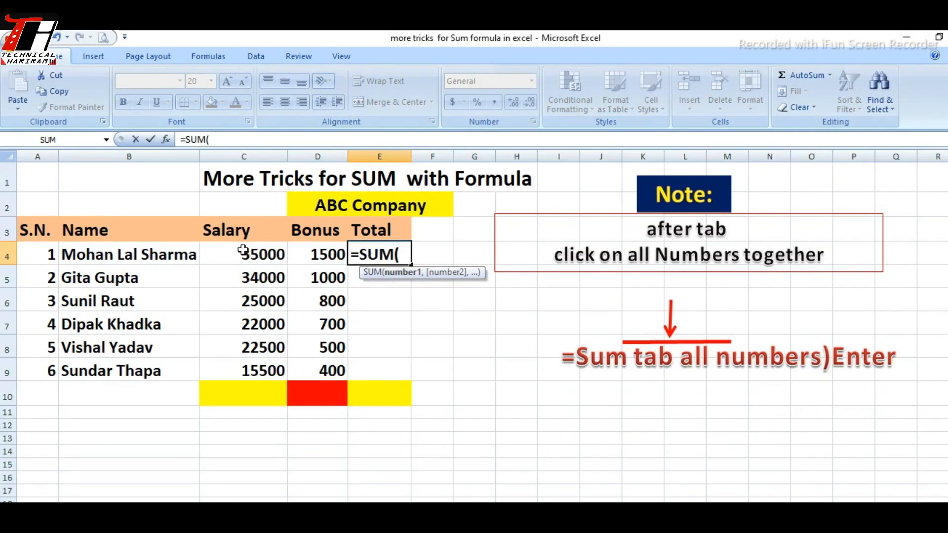
drag(252, 252, 318, 255)
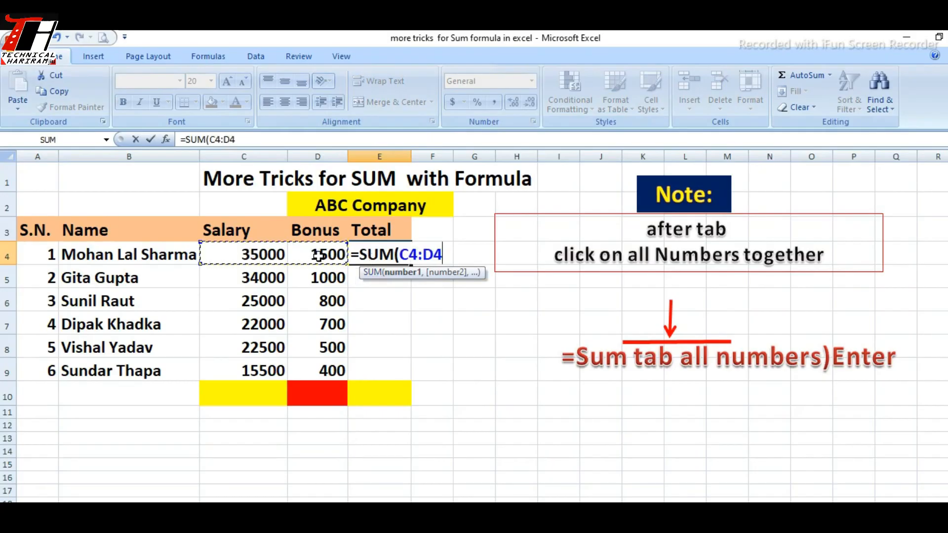
text())
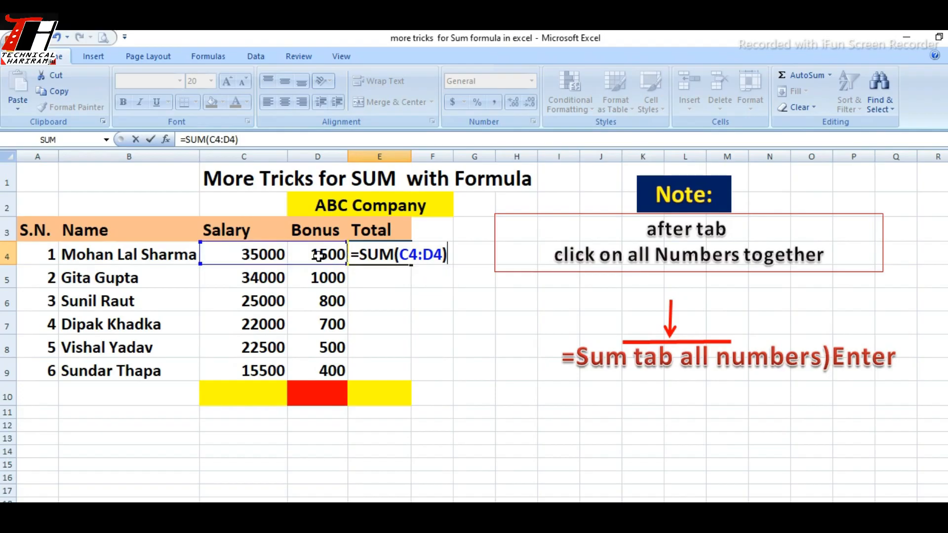
key(Return)
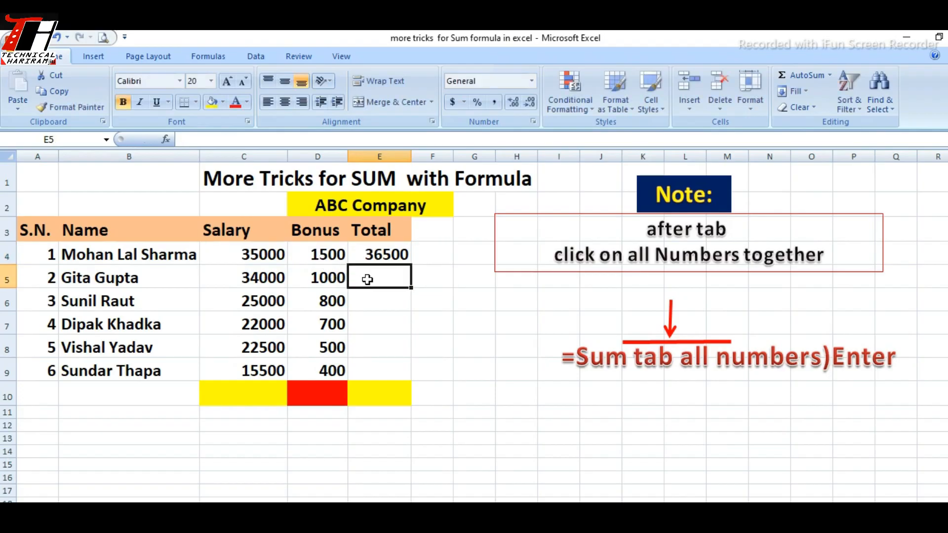
click(382, 256)
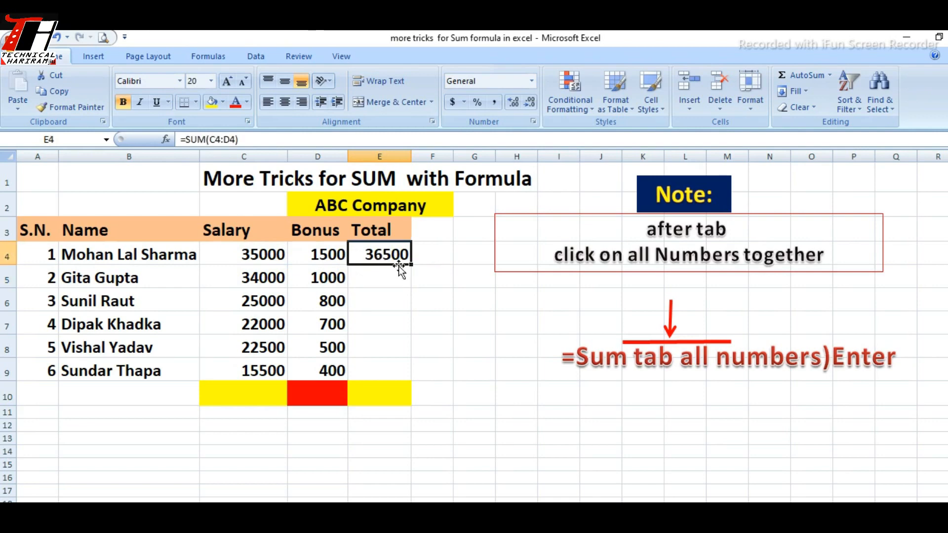
drag(411, 264, 418, 375)
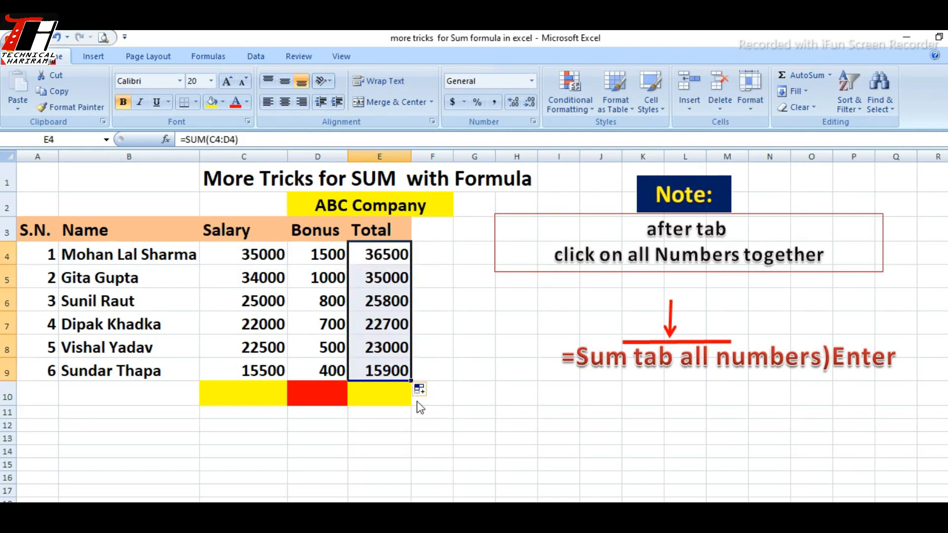
Step: Total the Salary column in cell C10 with =SUM(C4:C9), autocompleting SUM and selecting all the salaries together
click(250, 387)
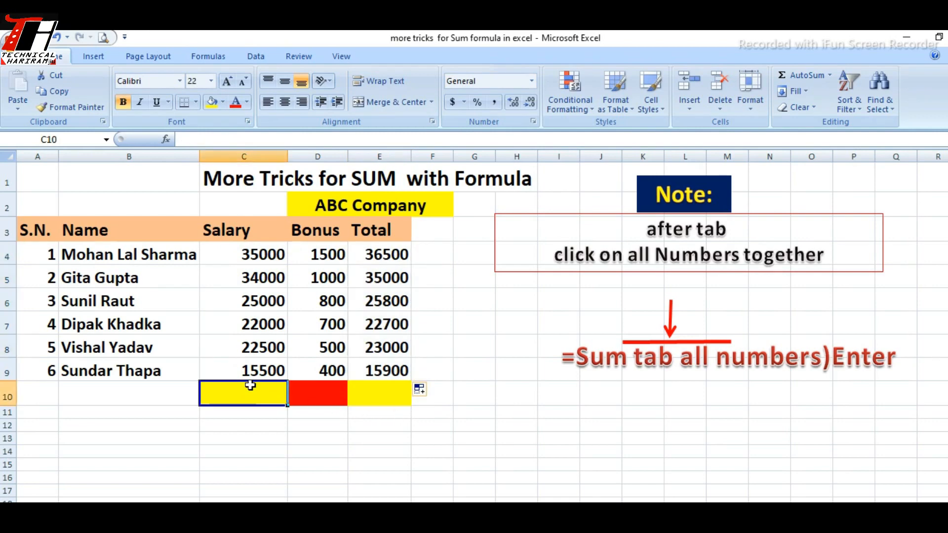
text(=sum)
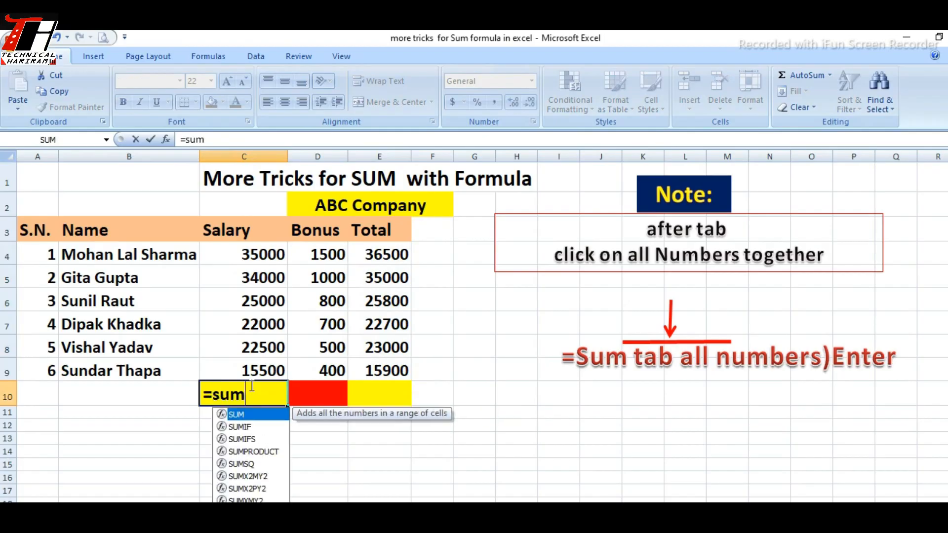
key(Tab)
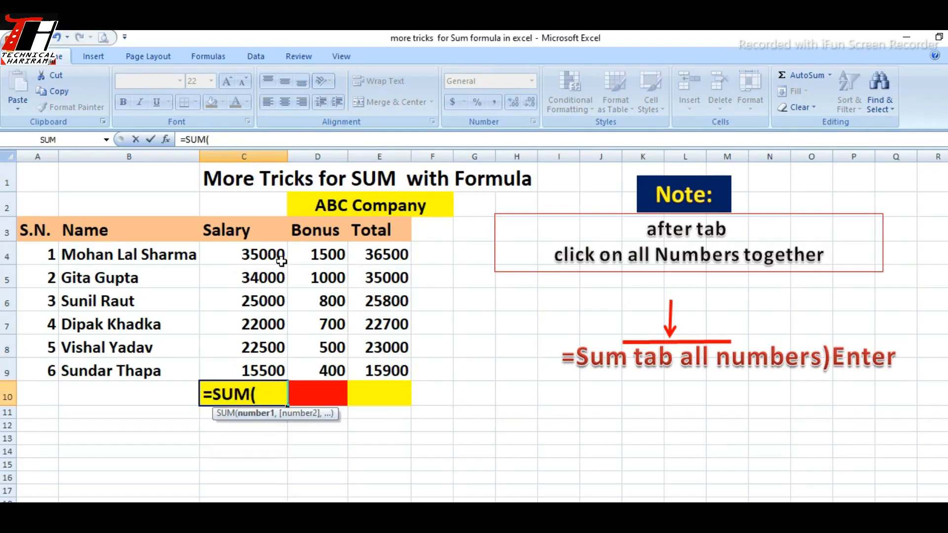
drag(272, 253, 276, 363)
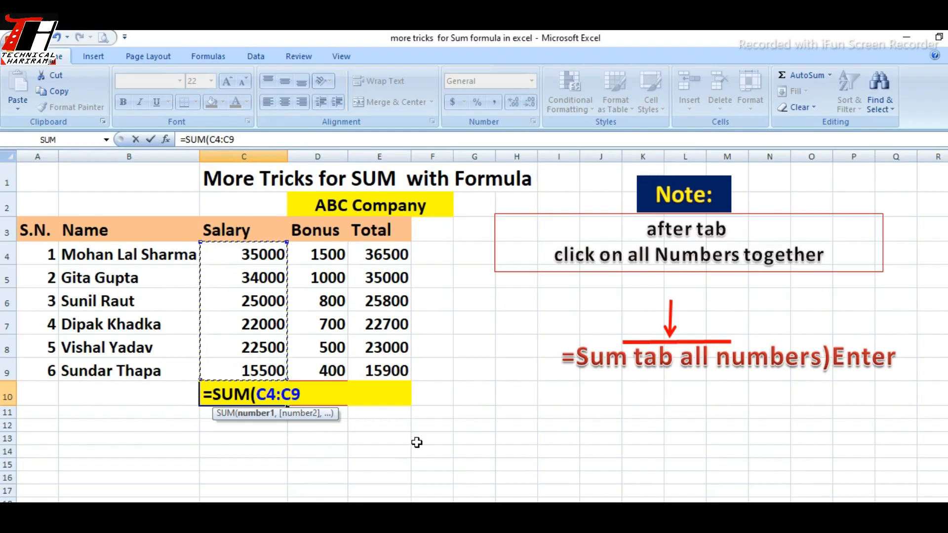
text())
key(Return)
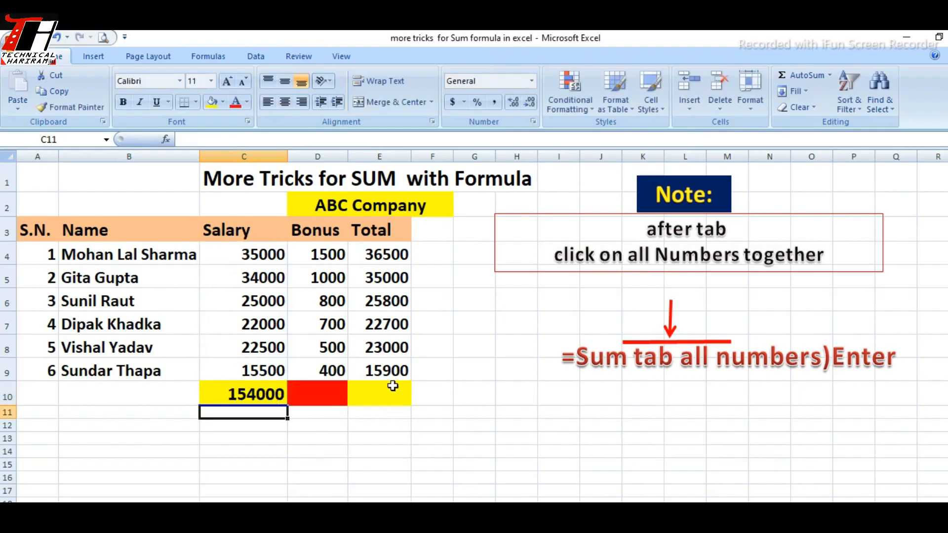
Step: Total the Bonus column in cell D10 with =SUM(D4:D9), autocompleting SUM and selecting all the bonuses together
click(321, 391)
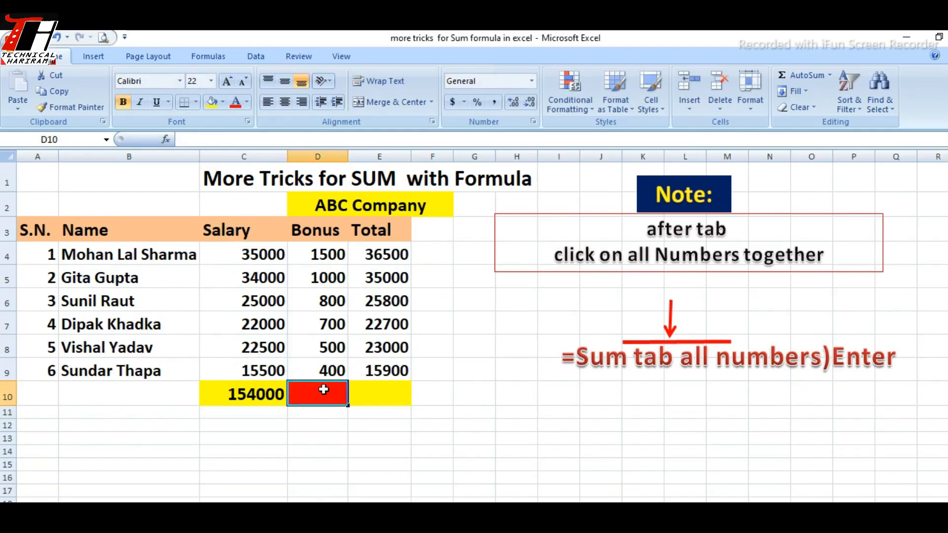
text(=sum)
key(Tab)
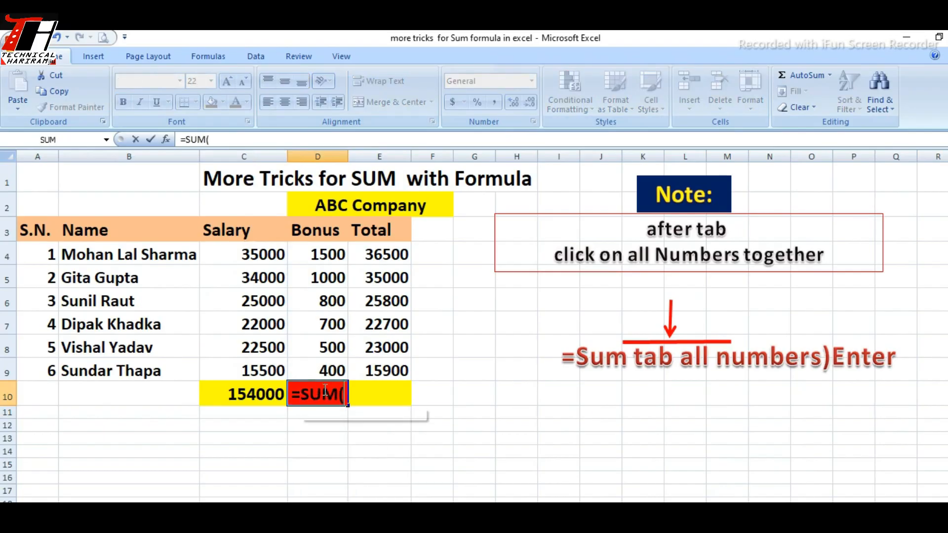
drag(326, 254, 328, 368)
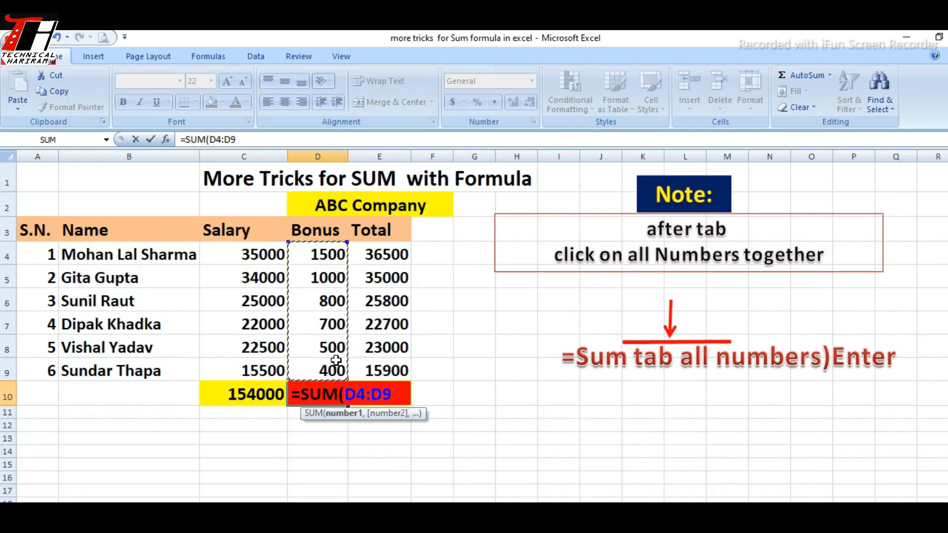
text())
key(Return)
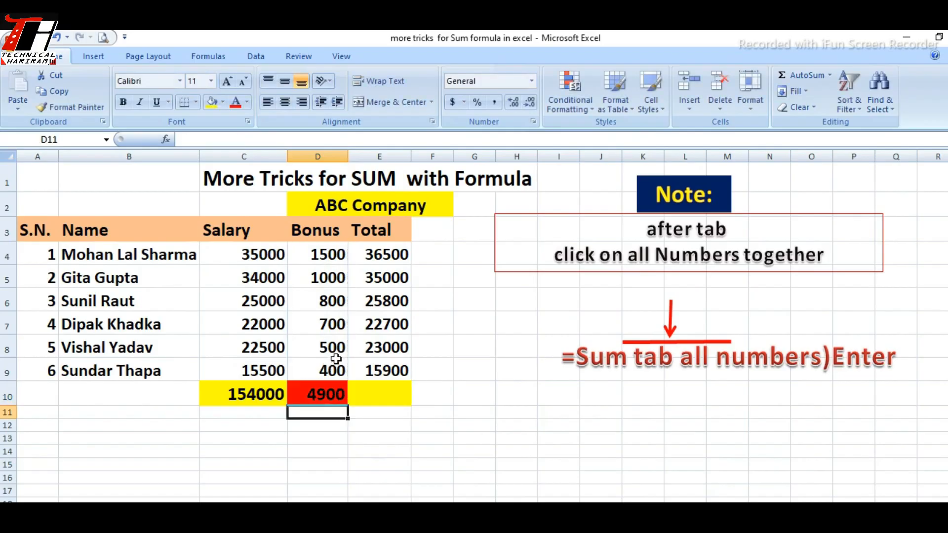
Step: Total the Total column in cell E10 with =SUM(E4:E9), autocompleting SUM and selecting all the totals together
click(399, 387)
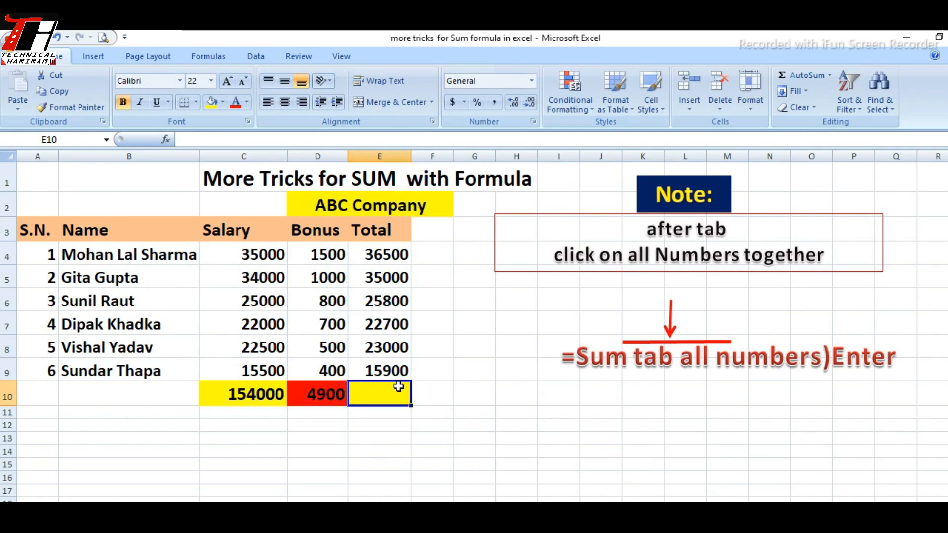
text(=sum)
key(Tab)
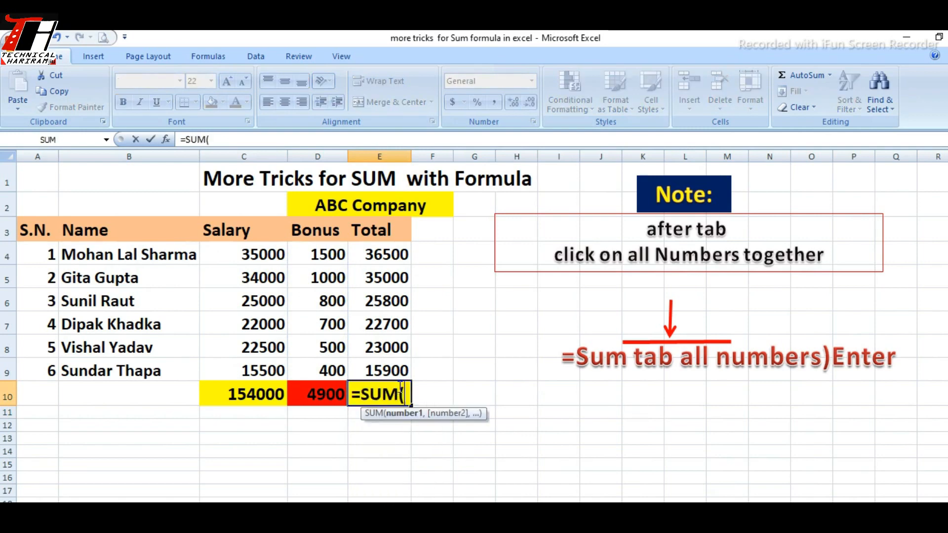
drag(394, 251, 392, 370)
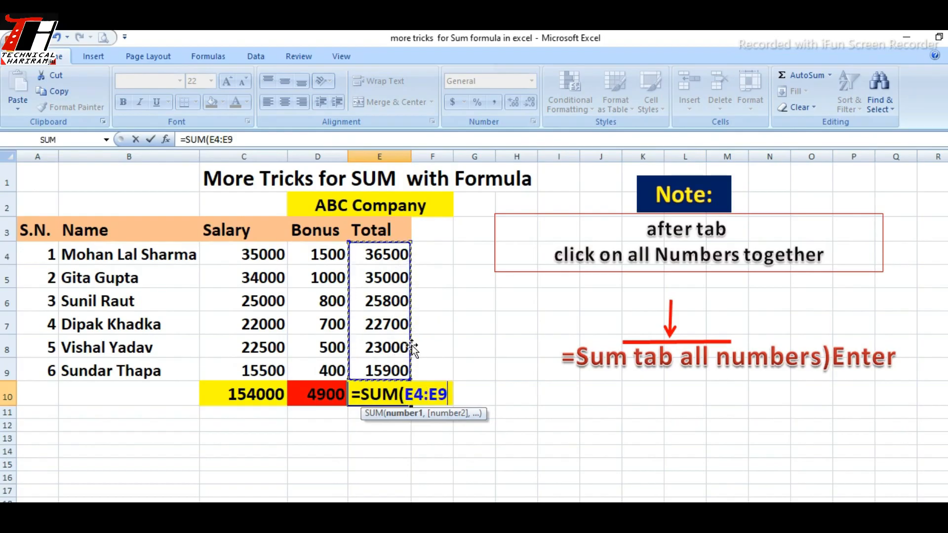
text())
key(Return)
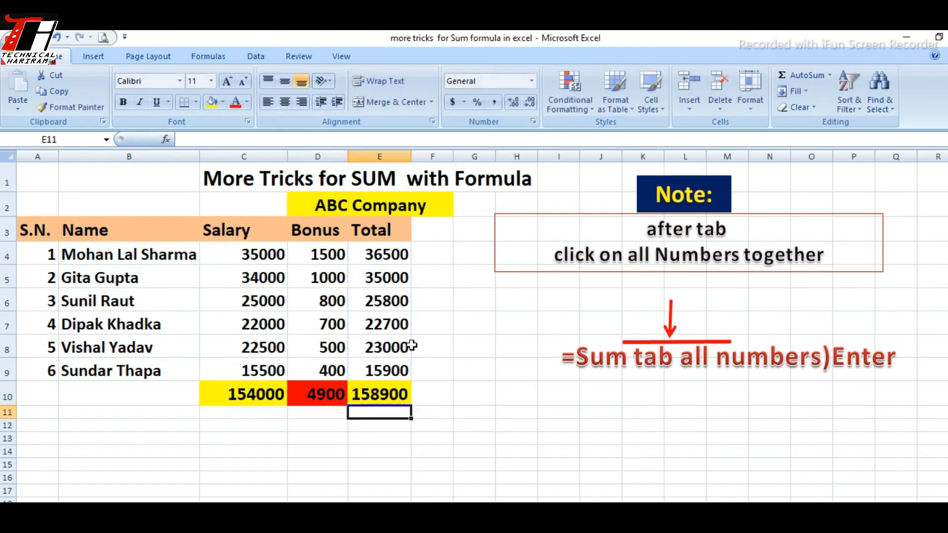
click(490, 393)
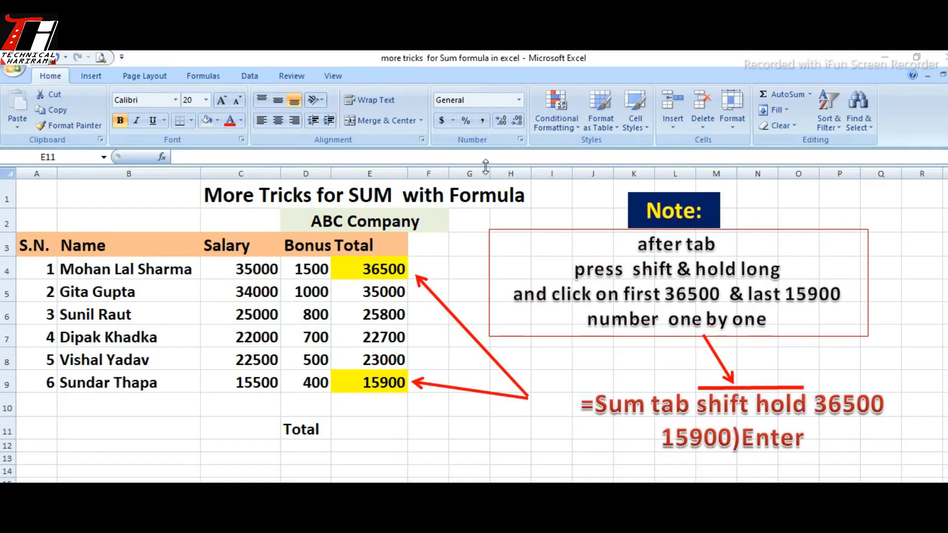
Step: Enter =SUM(E4:E9) in cell E11, autocompleting SUM and extending the range from the first total to the last, and check its formula
click(364, 428)
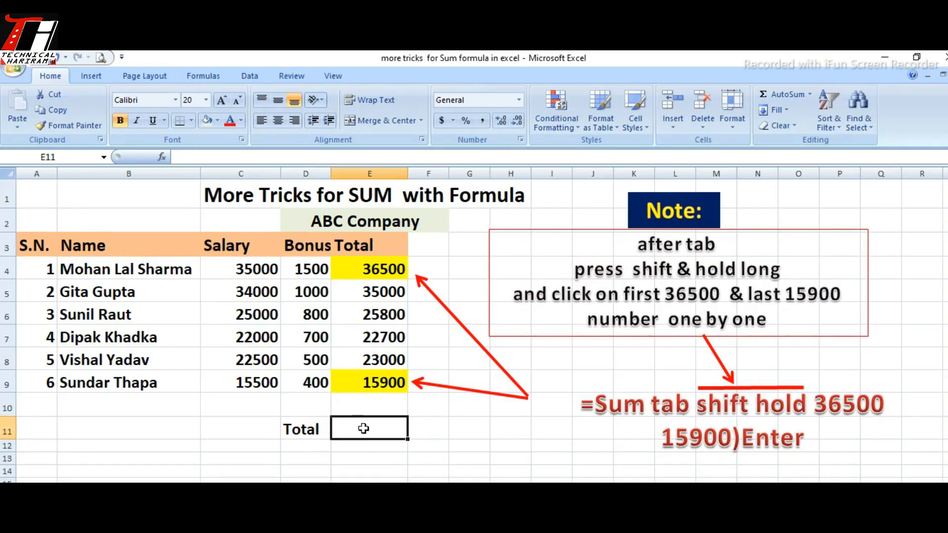
text(=)
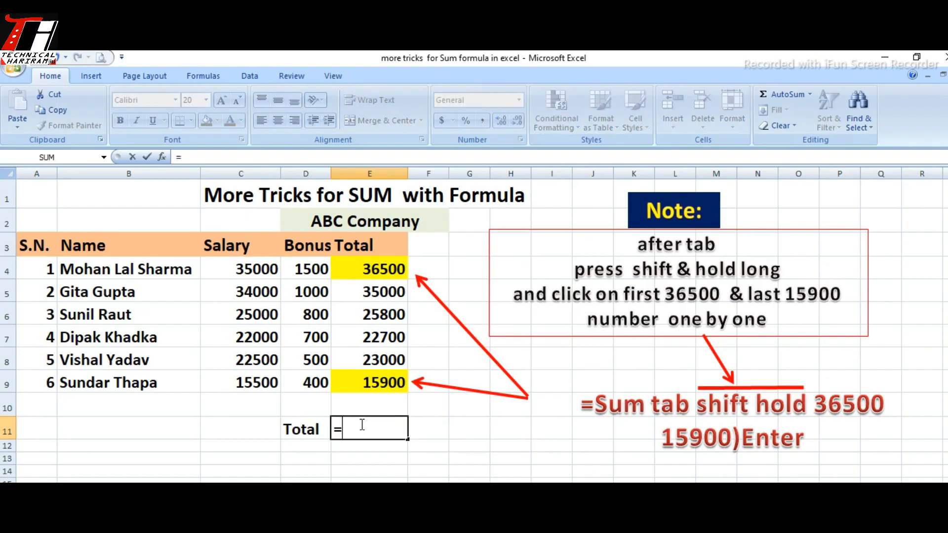
text(sum)
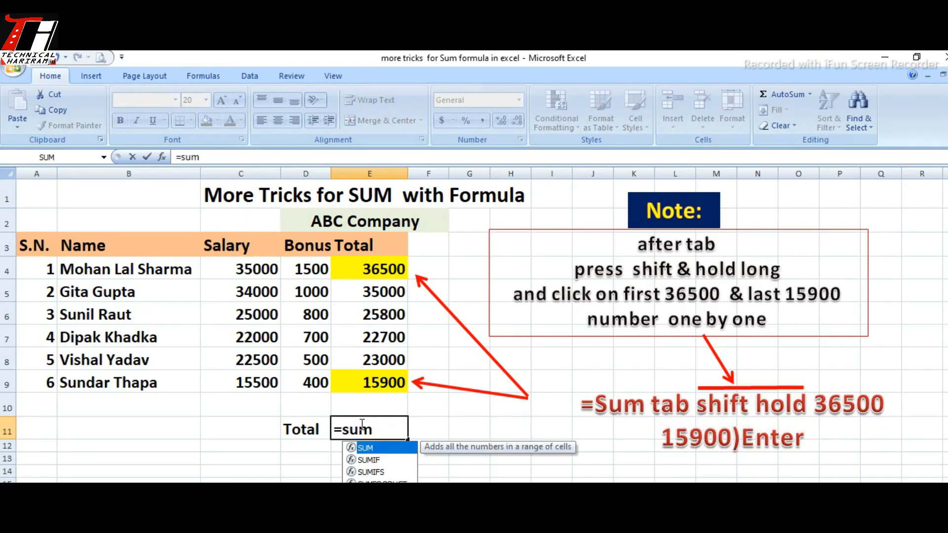
key(Tab)
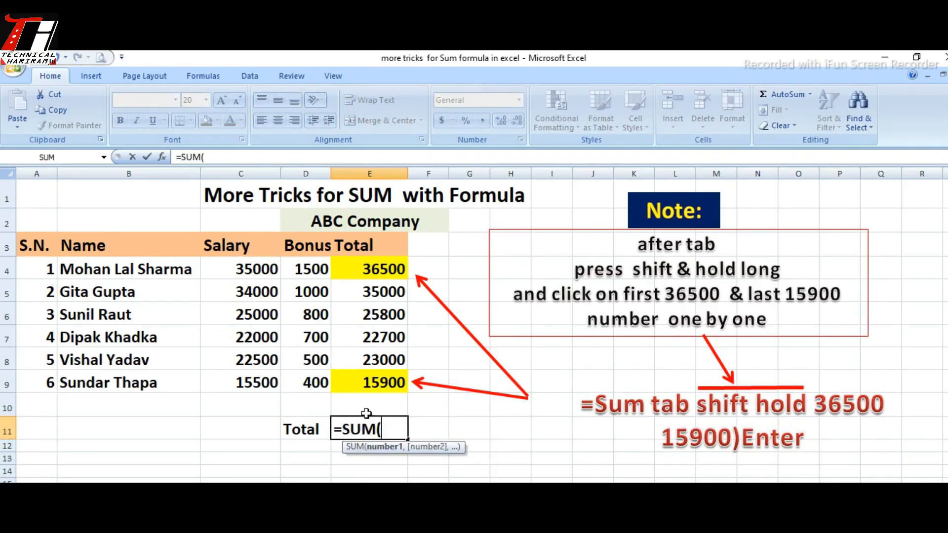
click(389, 270)
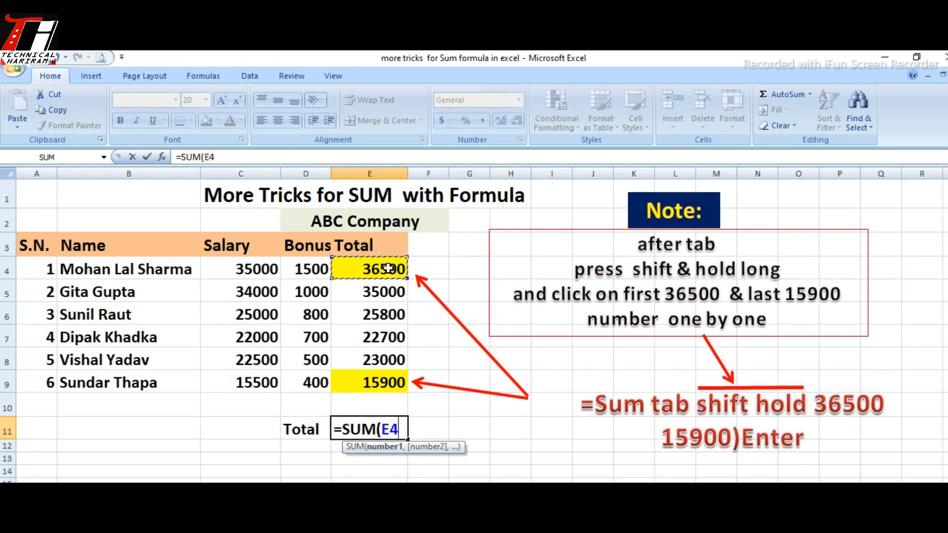
shift+click(384, 381)
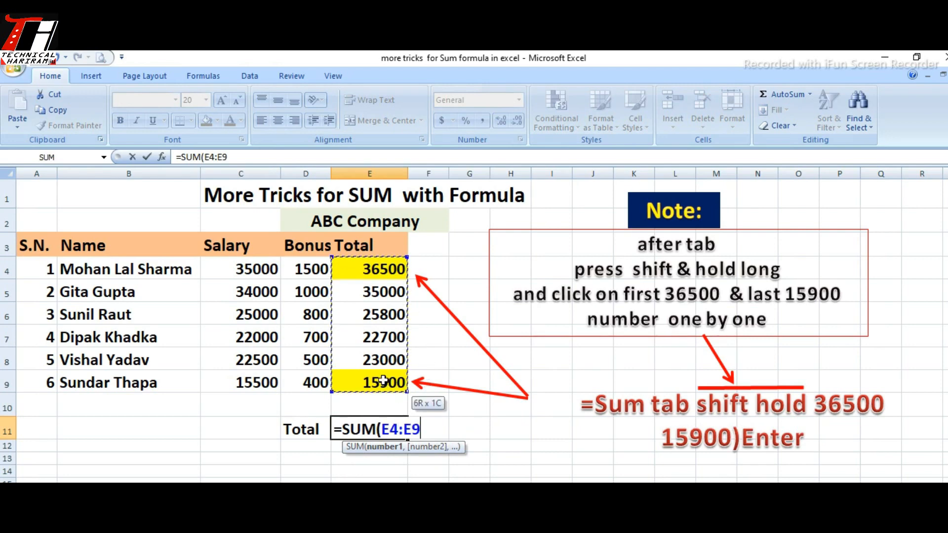
text())
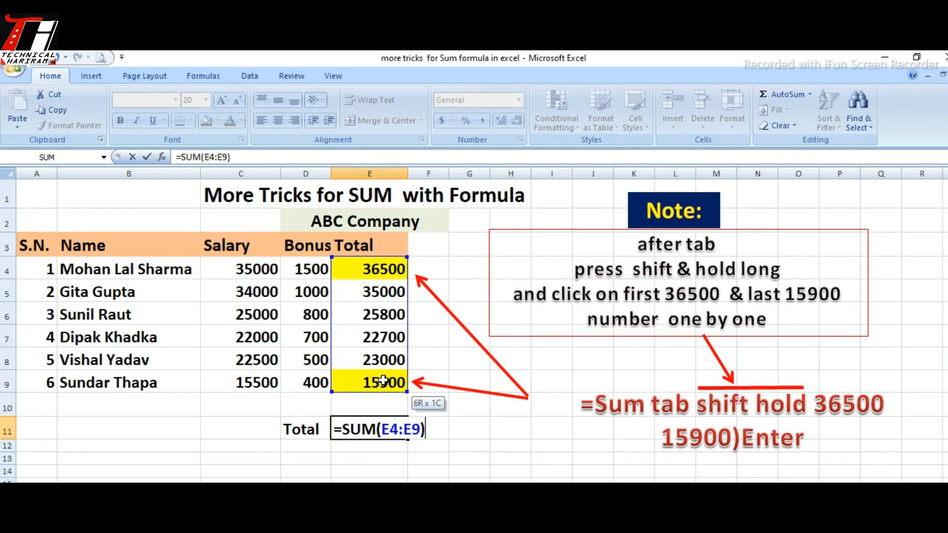
key(Return)
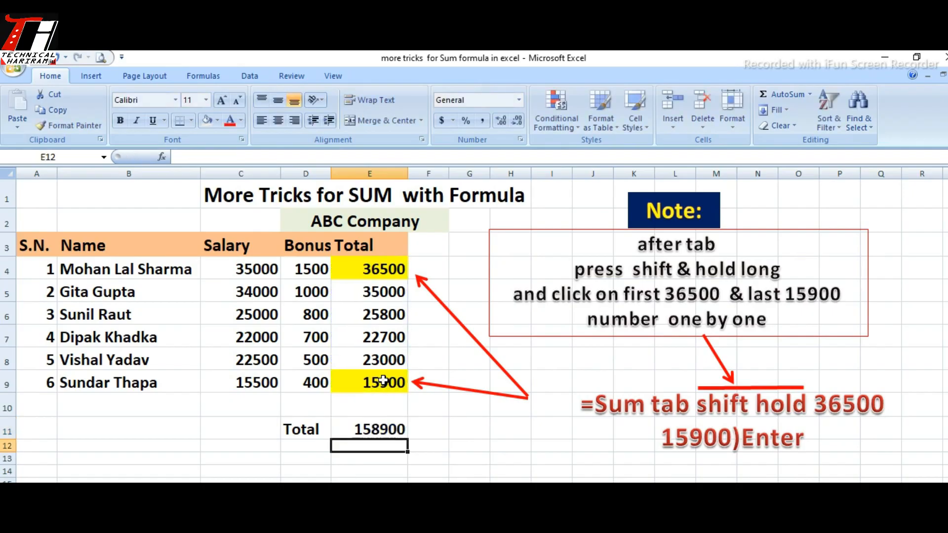
click(428, 450)
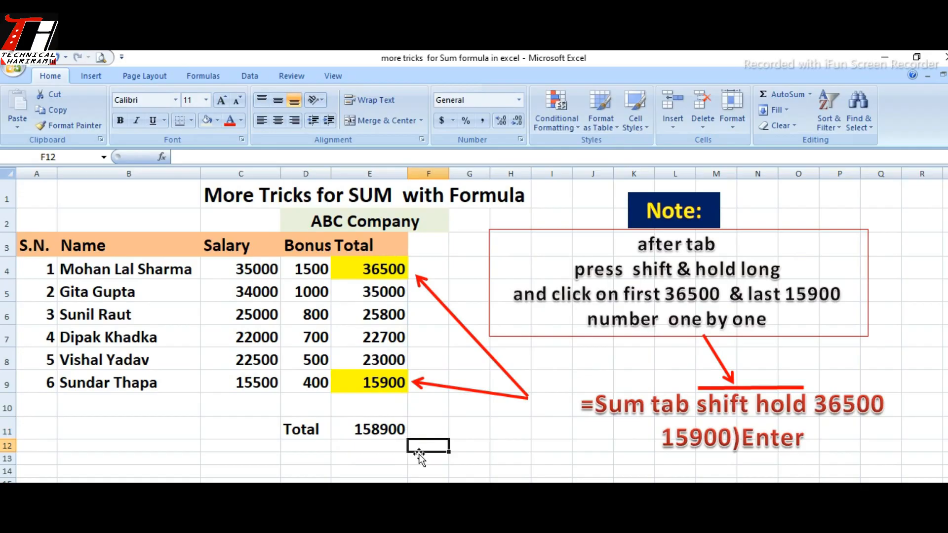
click(377, 430)
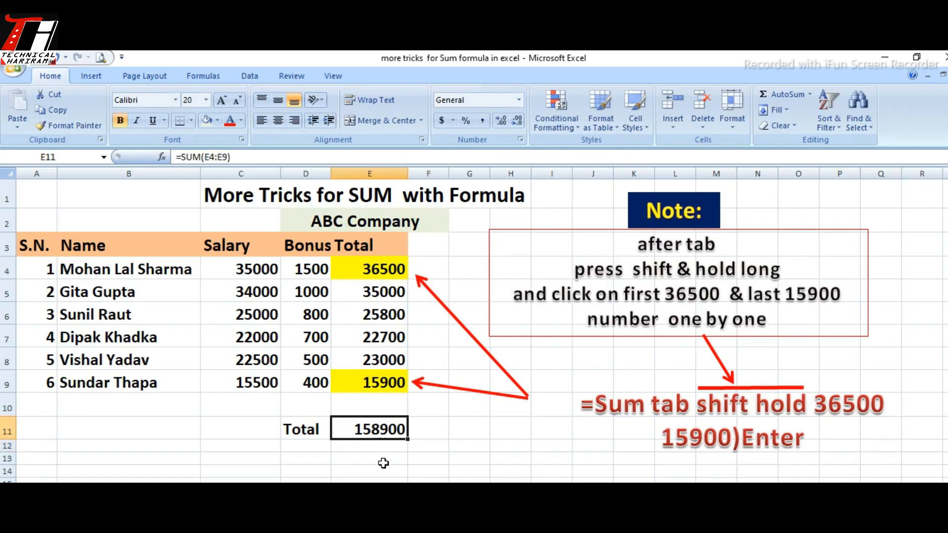
key(Return)
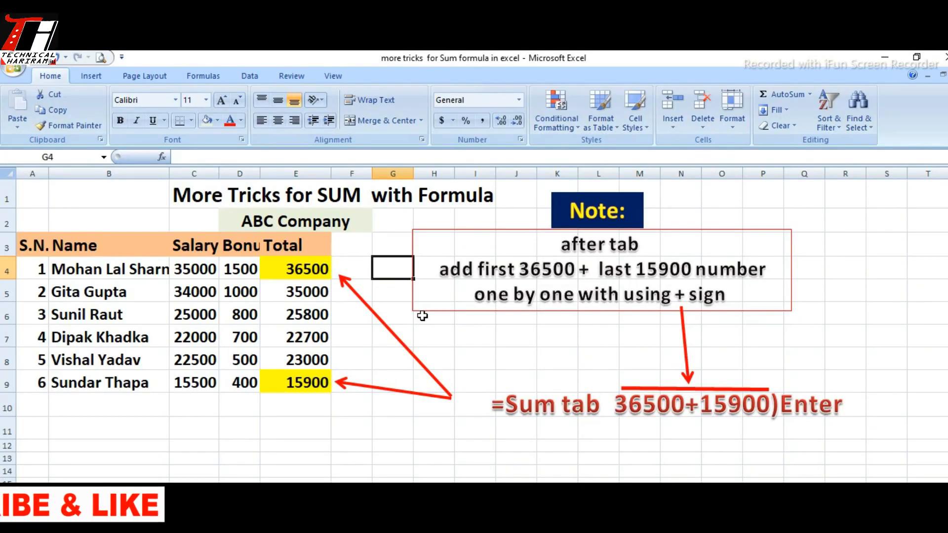
Step: Add only the first and last totals in cell G4 with =SUM(E4+E9), autocompleting SUM
text(=)
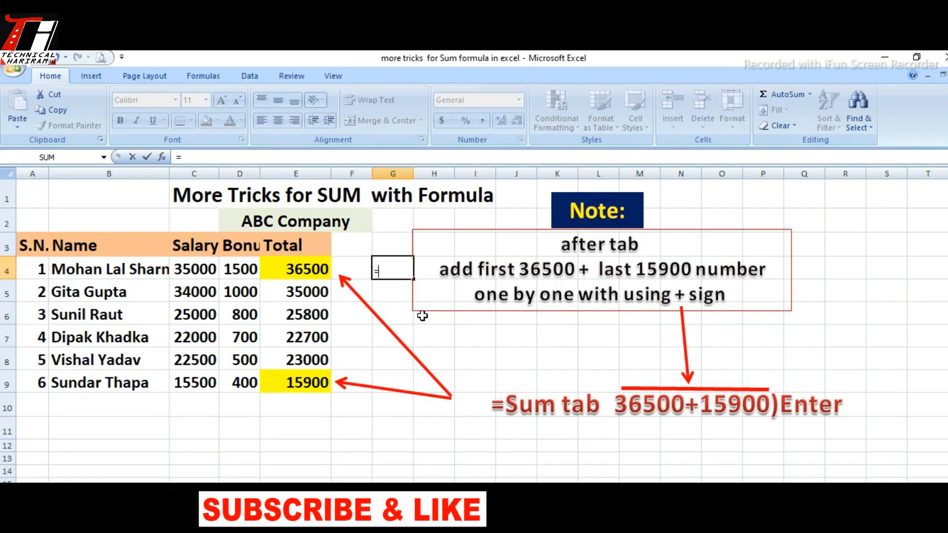
text(sum)
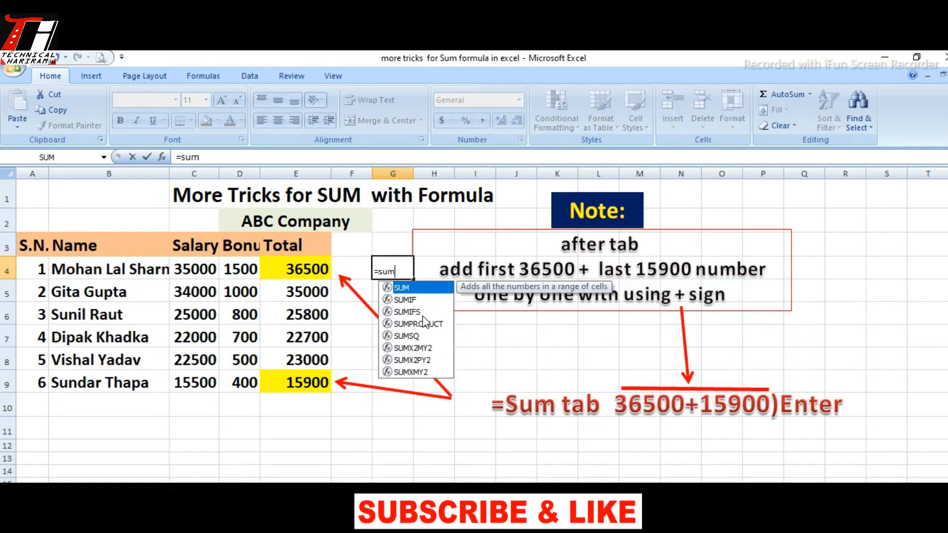
key(Tab)
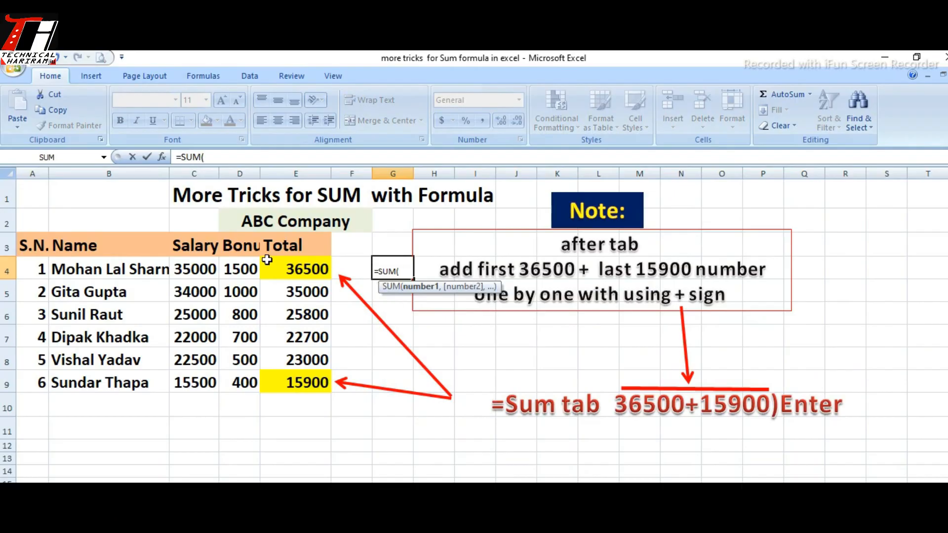
click(308, 269)
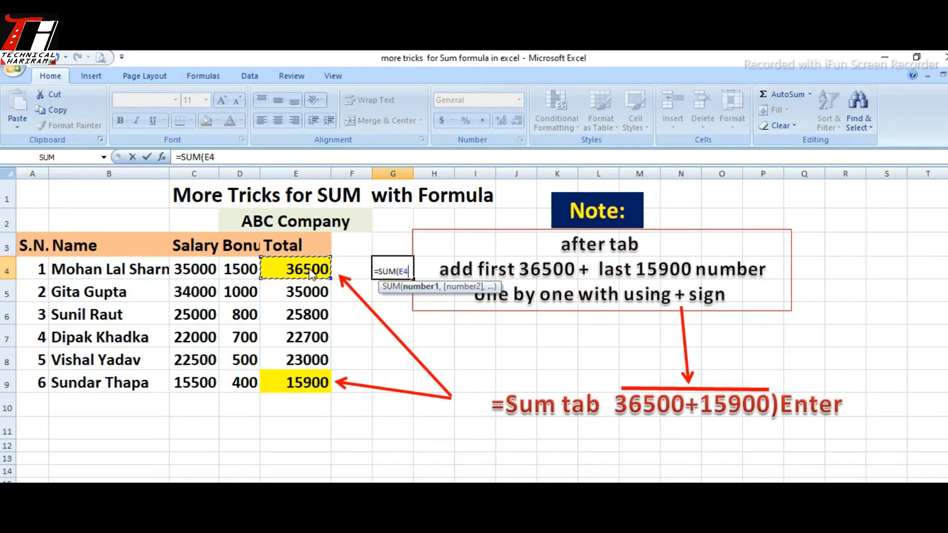
text(+)
click(324, 384)
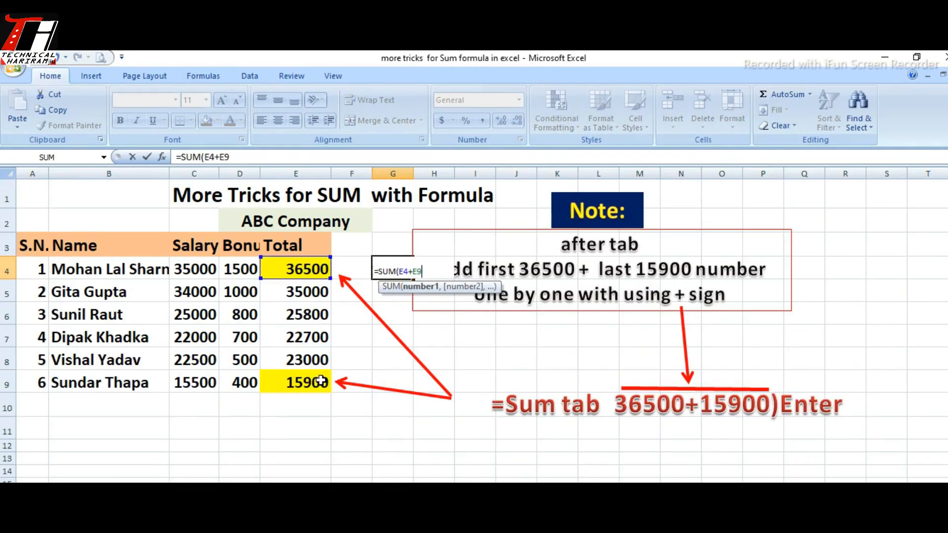
text())
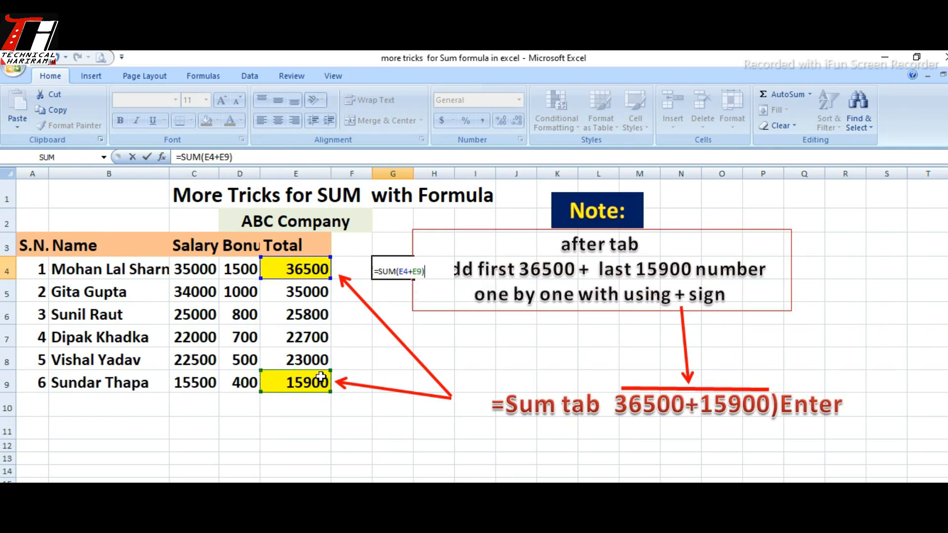
key(Return)
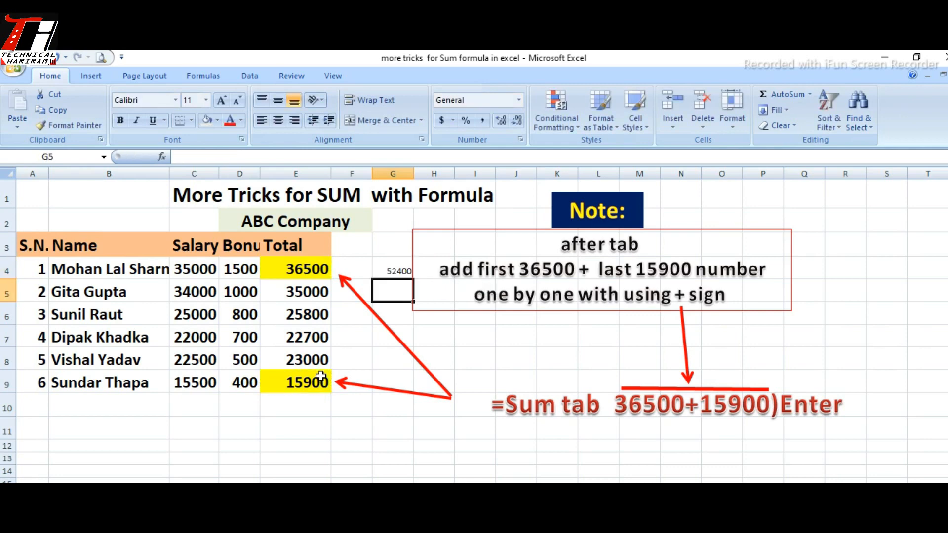
Step: Set the font size of the sum in cell G4 to 20 and apply the current font colour
click(422, 310)
click(393, 268)
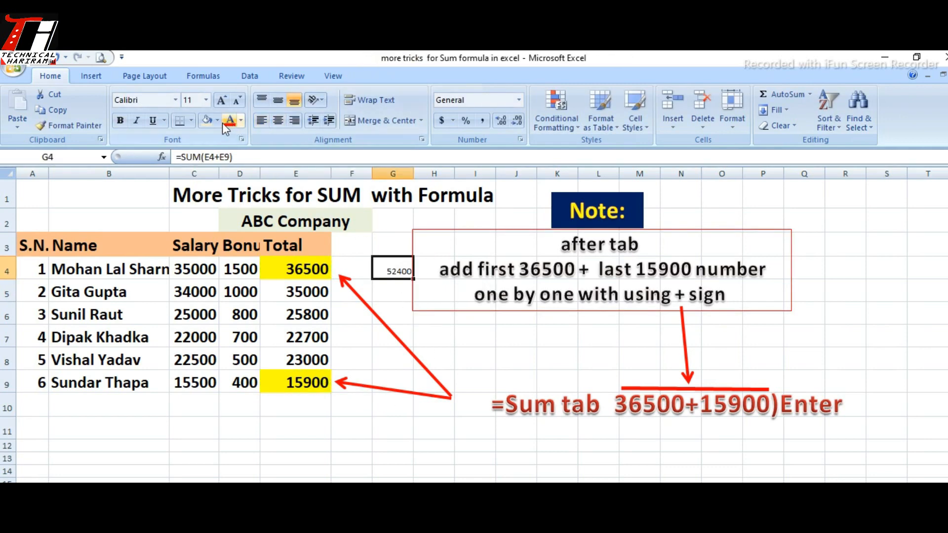
click(206, 100)
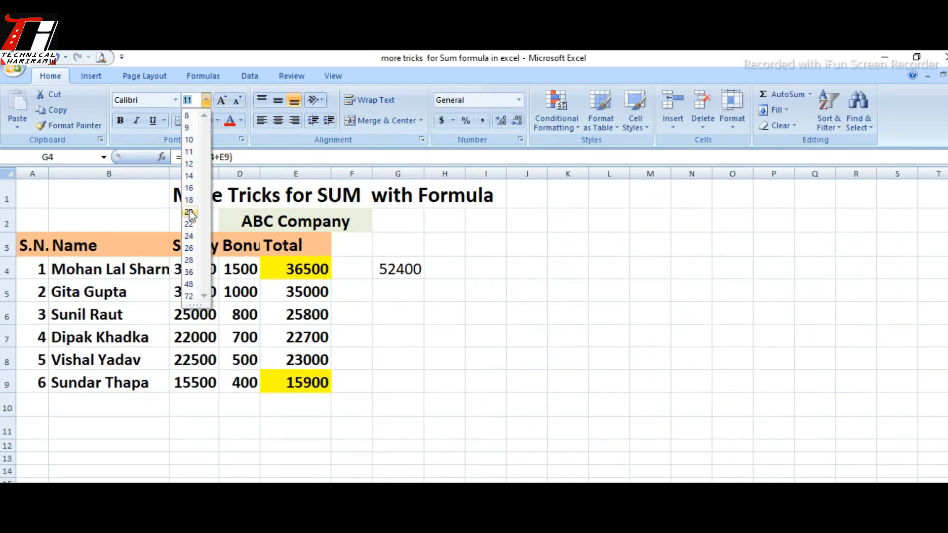
click(189, 210)
click(229, 122)
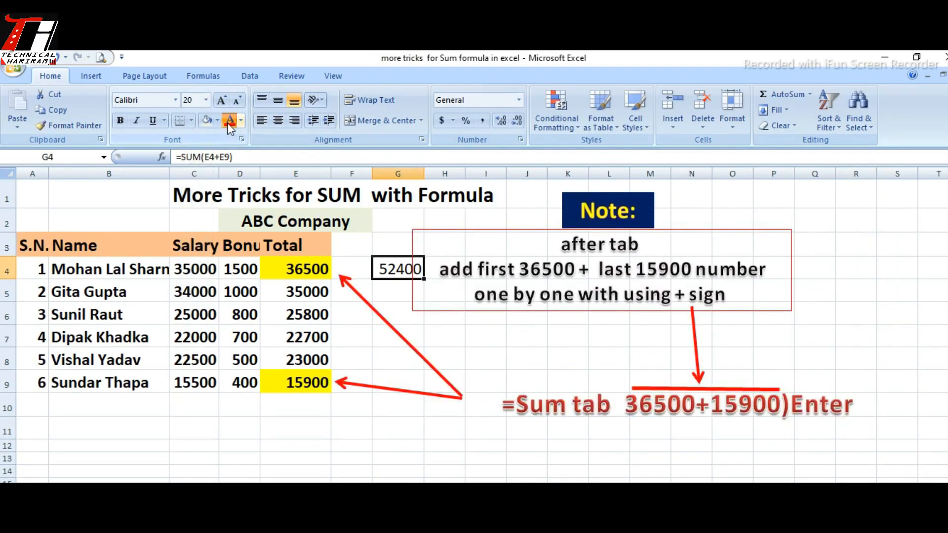
Step: Label cell D11 below the Bonus column as Total
drag(507, 378, 497, 378)
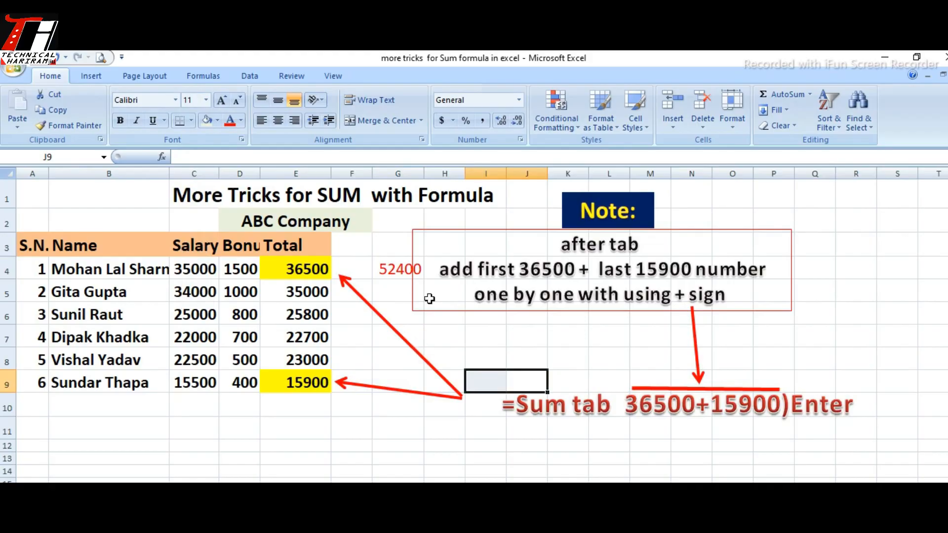
click(230, 426)
text(Total)
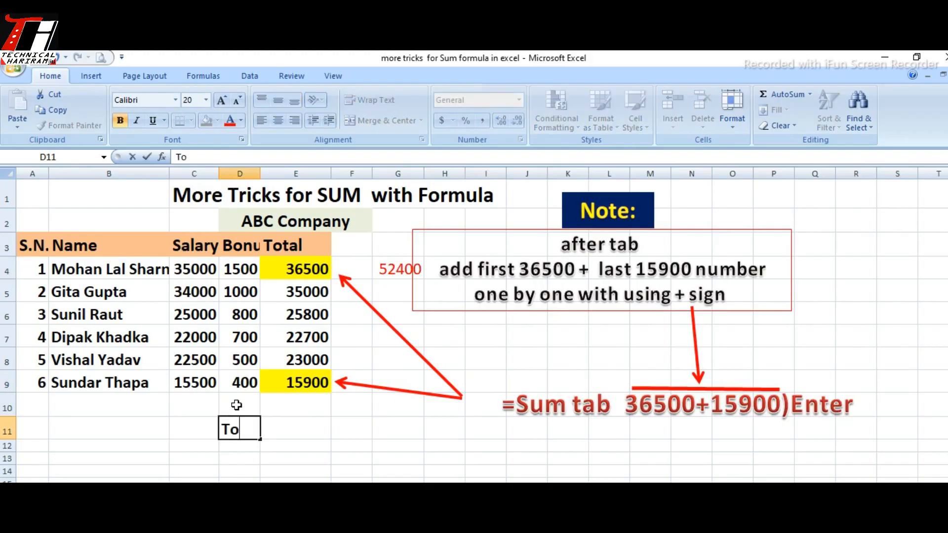
Step: Add only the first and last totals in cell E11 with =SUM(E4+E9), autocompleting SUM
click(309, 434)
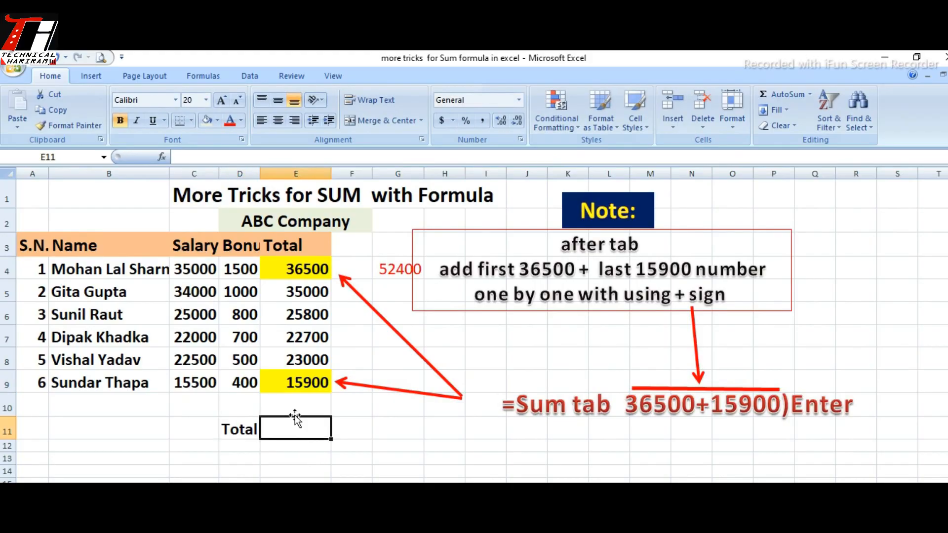
text(=sum)
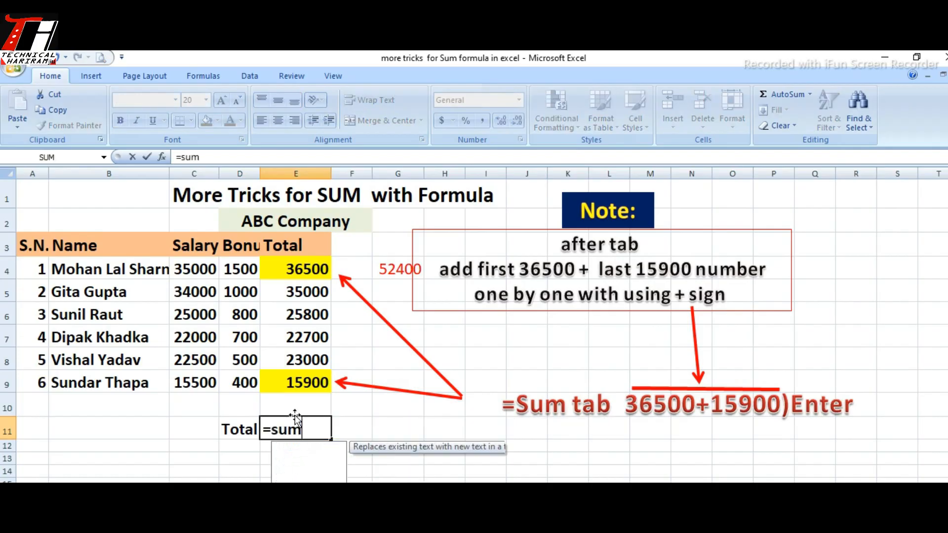
key(Tab)
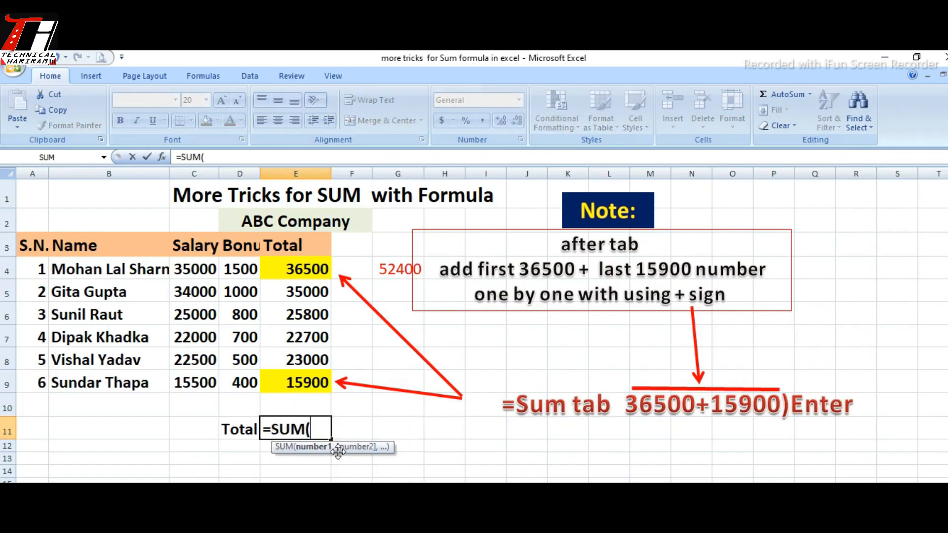
click(317, 267)
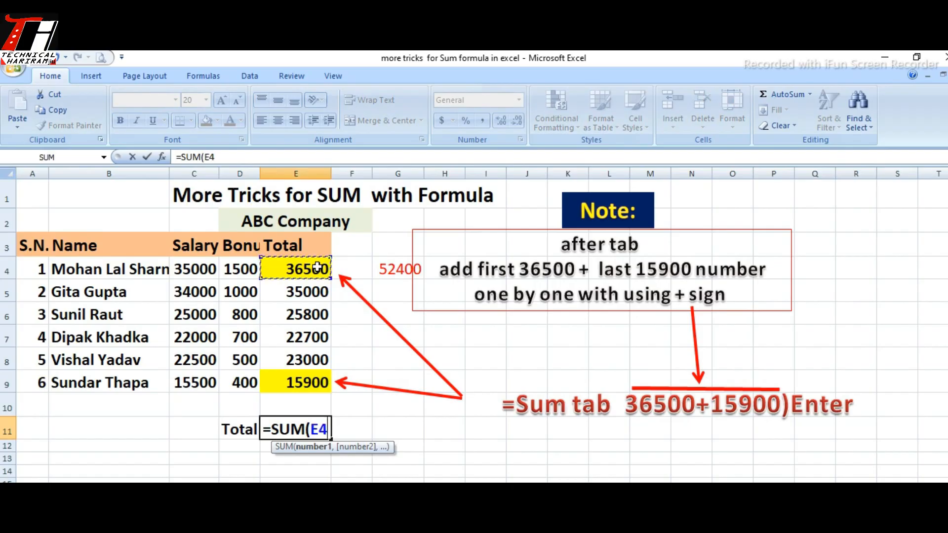
text(+)
click(307, 378)
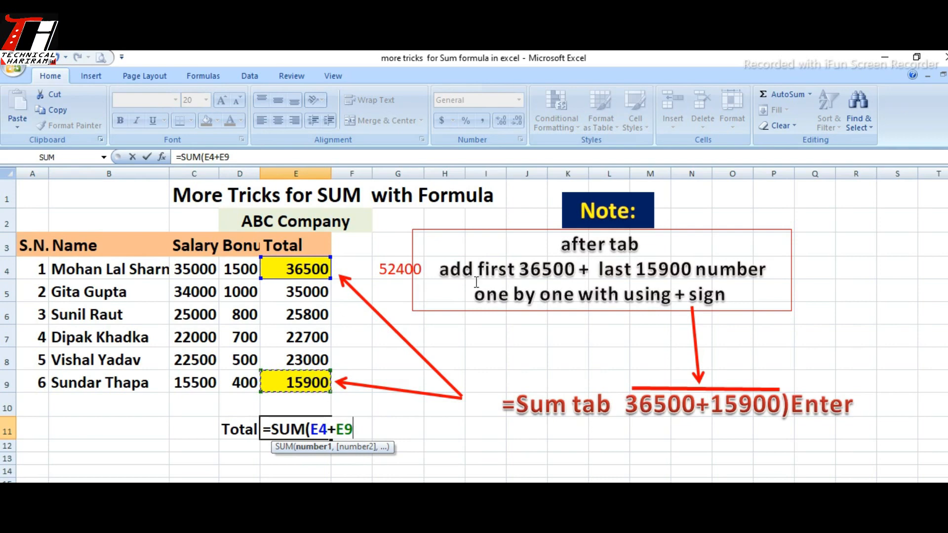
text())
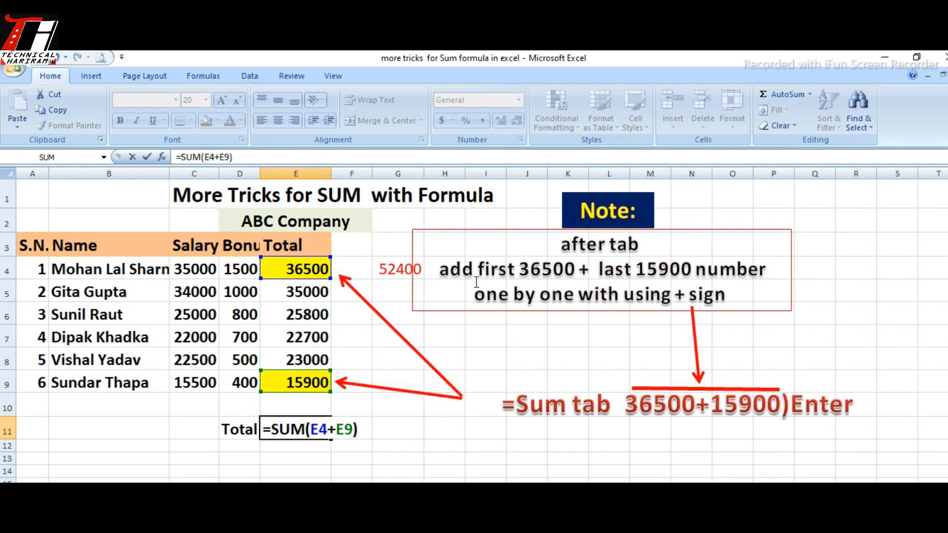
key(Return)
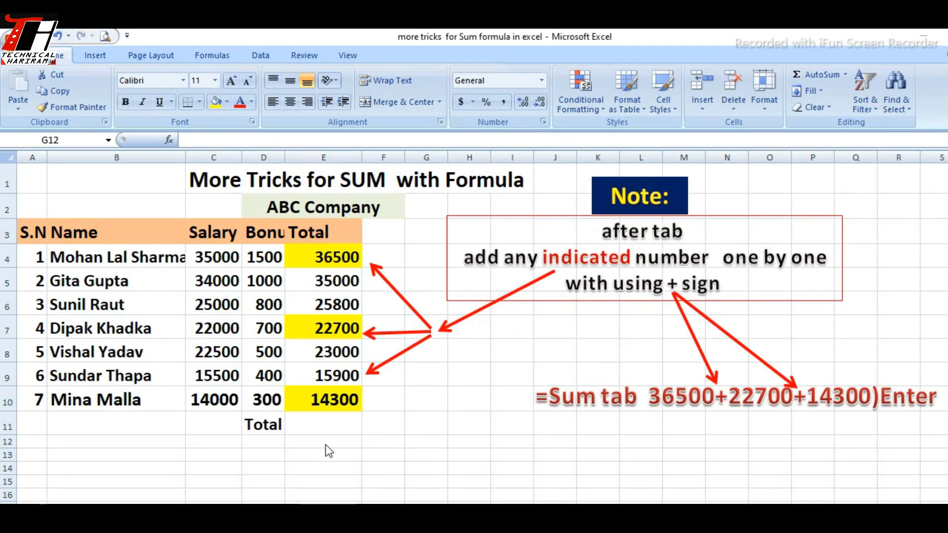
Step: Add the three highlighted totals in cell E11 with =SUM(E4+E7+E10), autocompleting SUM, and check the cell's formula
click(316, 421)
text(=)
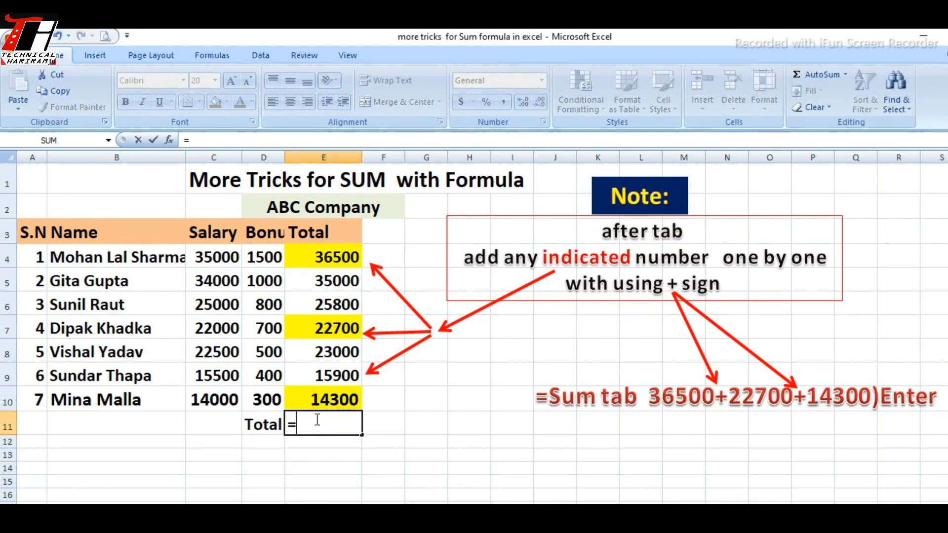
text(sum)
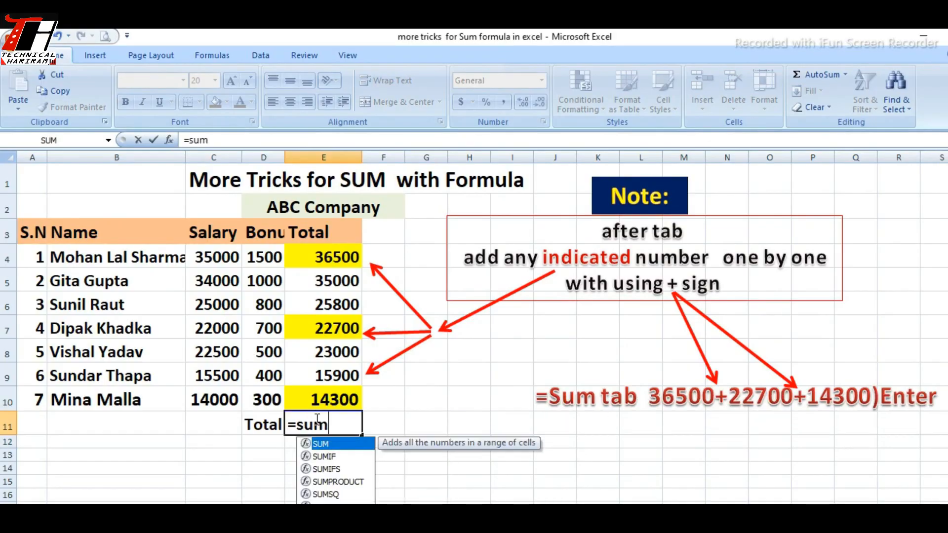
key(Tab)
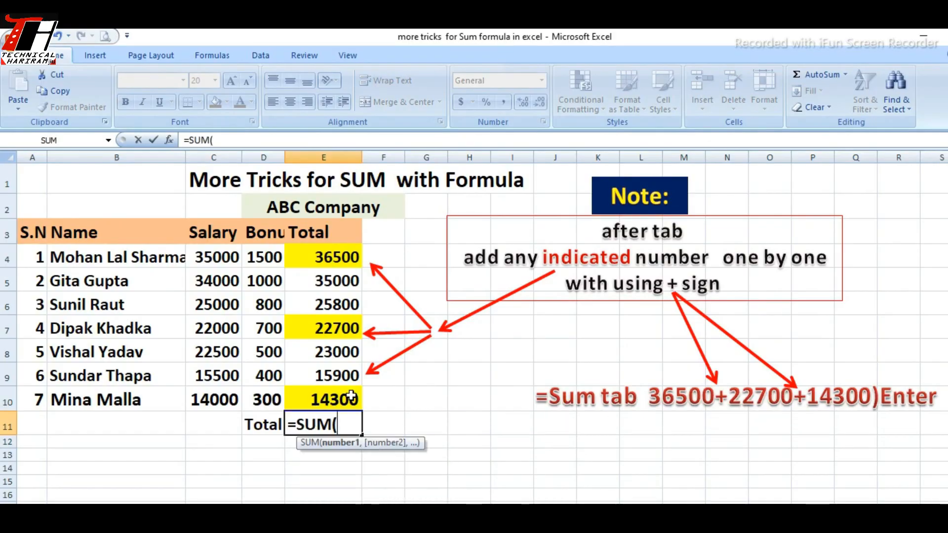
click(342, 257)
text(+)
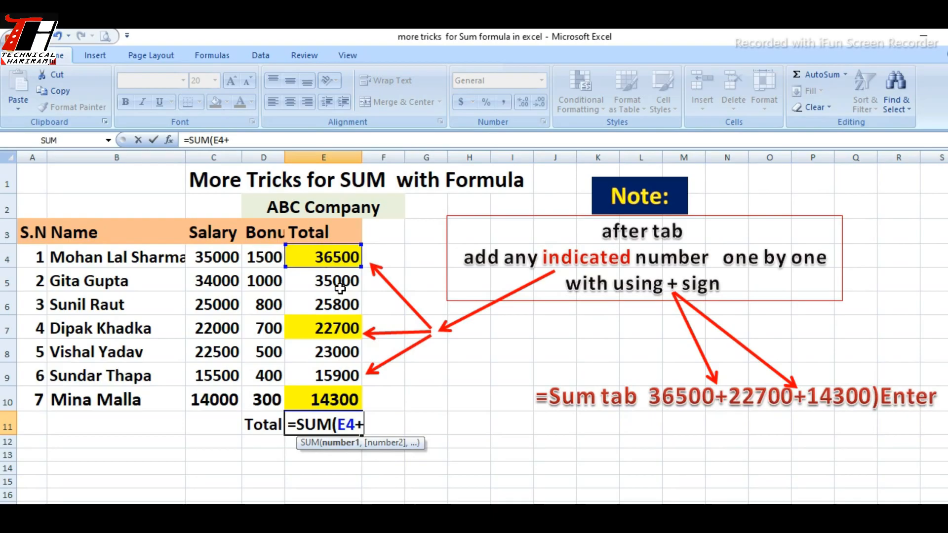
click(338, 326)
text(+)
click(347, 397)
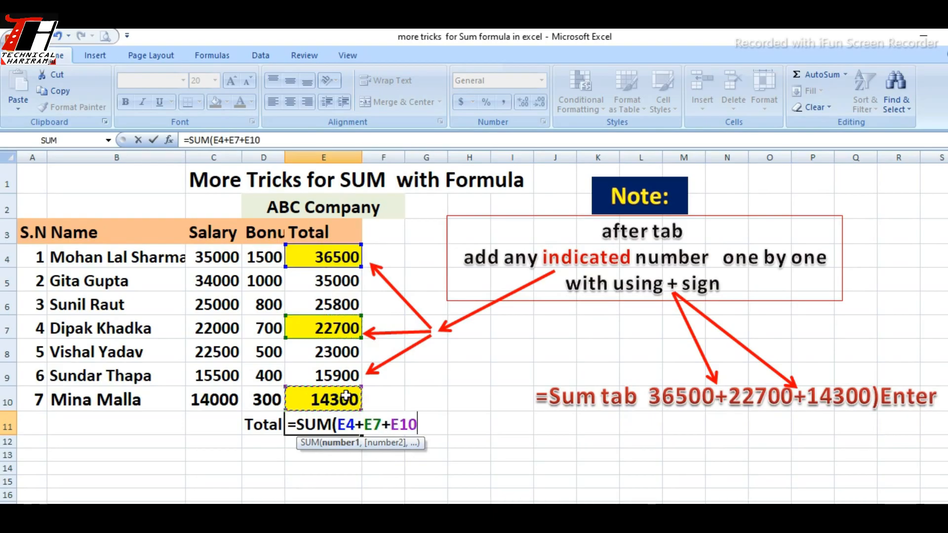
text())
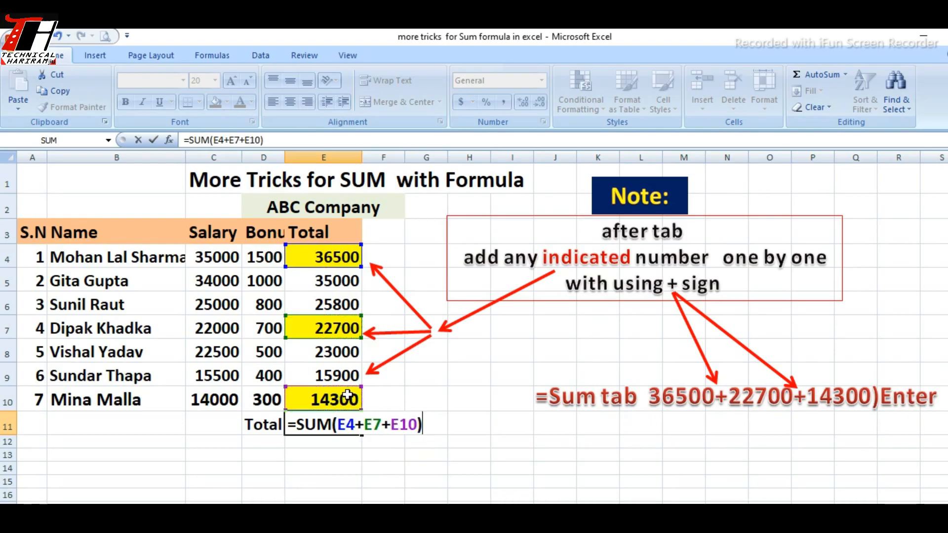
key(Return)
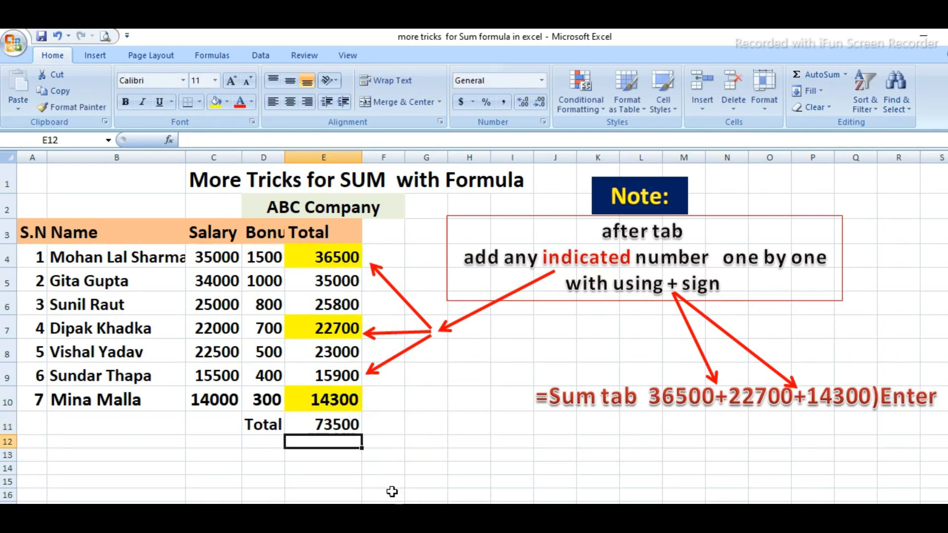
click(374, 468)
click(353, 429)
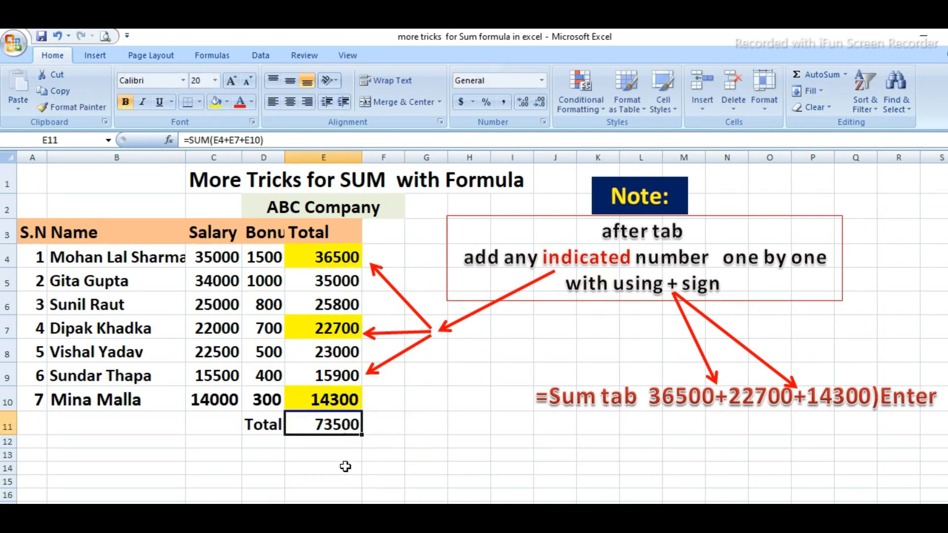
click(346, 467)
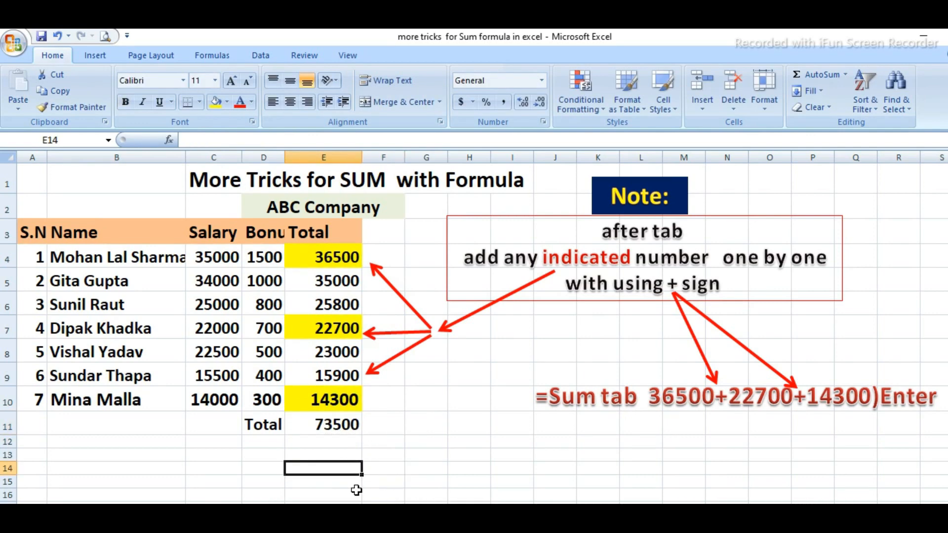